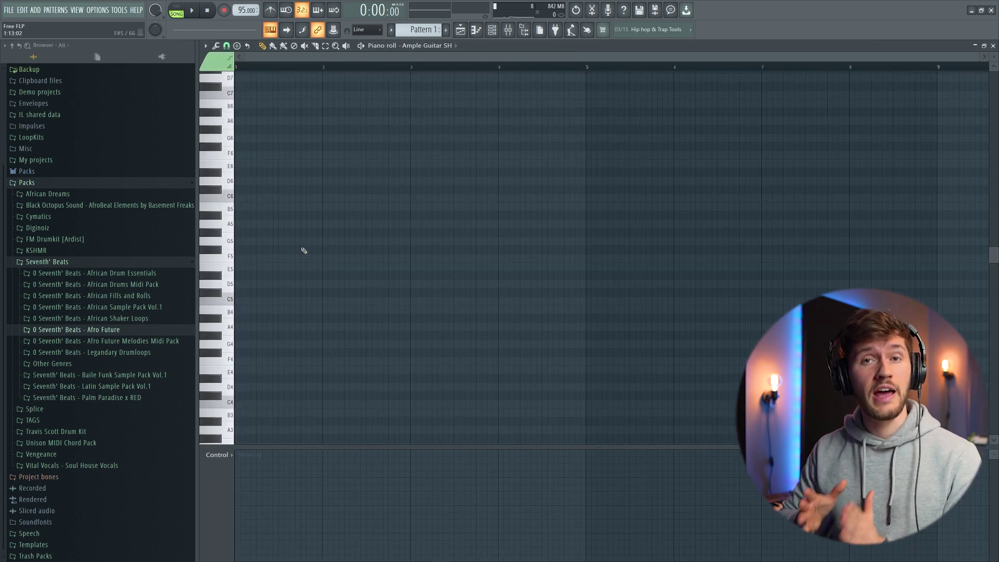
- Place a four-step F5 guitar note at the start of bar 1, lower its velocity slightly and switch playback to pattern mode
{"action": "left_click", "coordinate": [240, 258]}
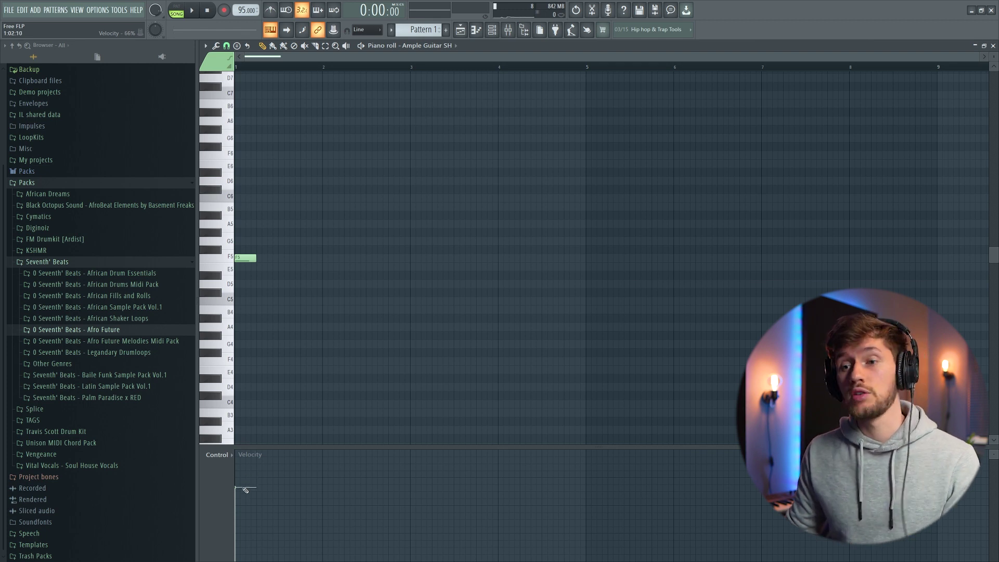
{"action": "key", "text": "space"}
{"action": "key", "text": "l"}
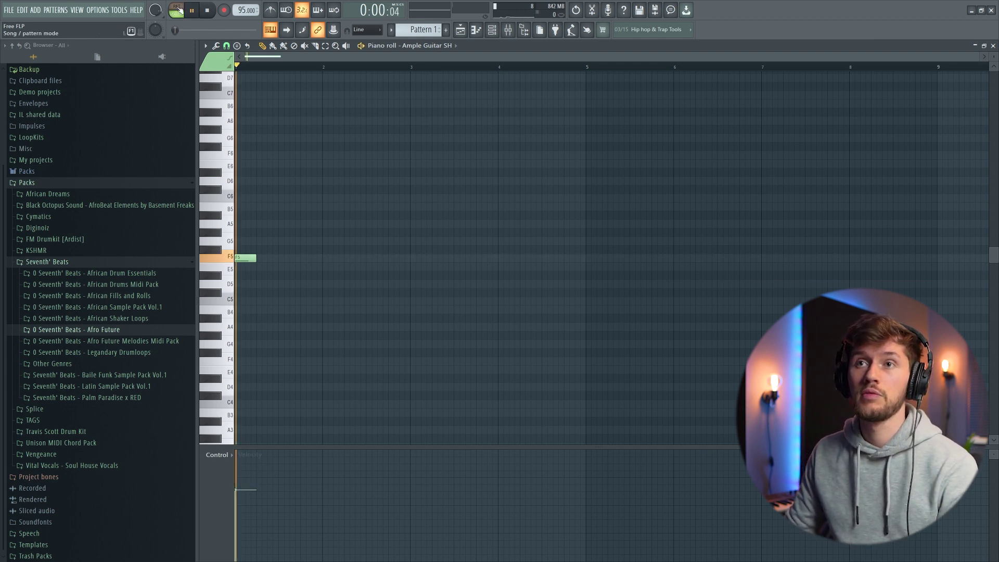
{"action": "left_click_drag", "start_coordinate": [252, 494], "coordinate": [252, 496]}
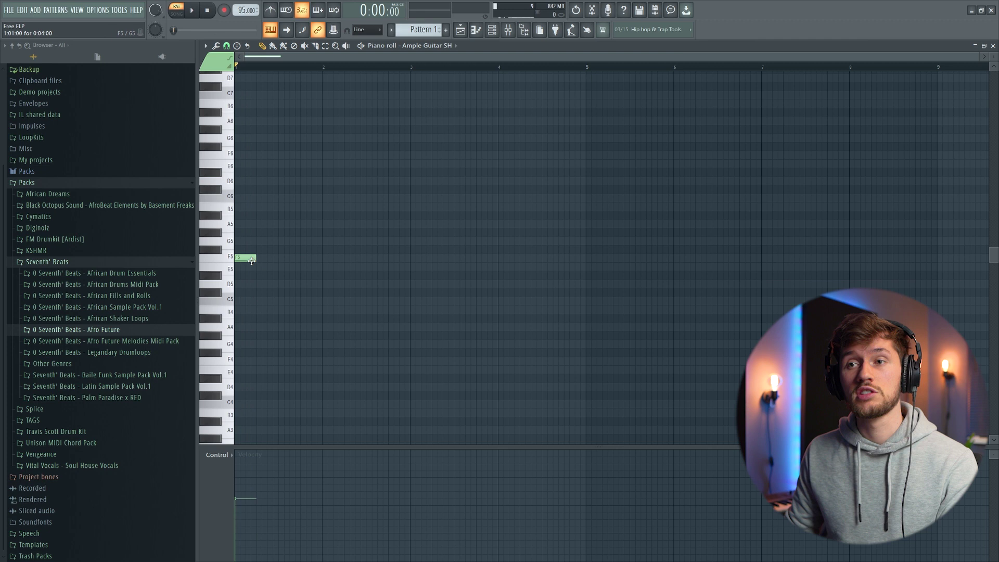
- Add a G#5 note at the start of bar 2, repeat the F5 and G#5 pair in bars 3 and 4, and play the loop
{"action": "left_click", "coordinate": [323, 233]}
{"action": "left_click_drag", "start_coordinate": [230, 224], "coordinate": [423, 254]}
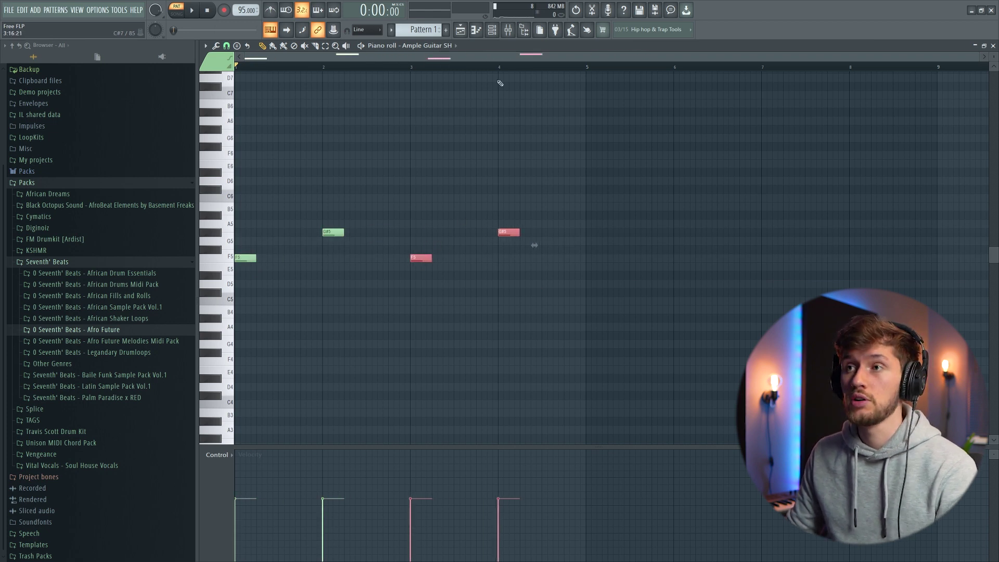
{"action": "key", "text": "space"}
{"action": "left_click", "coordinate": [534, 181]}
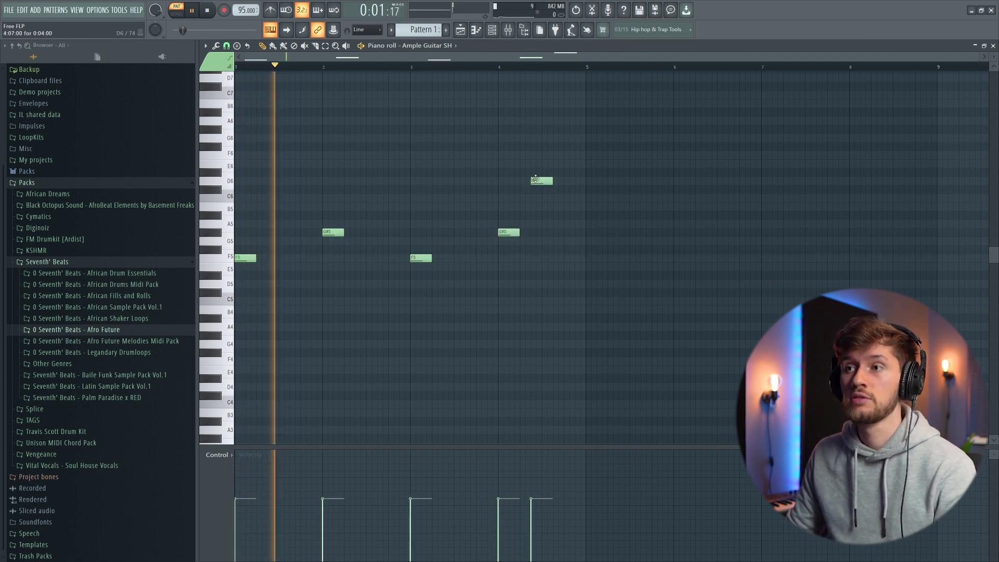
{"action": "right_click", "coordinate": [535, 182]}
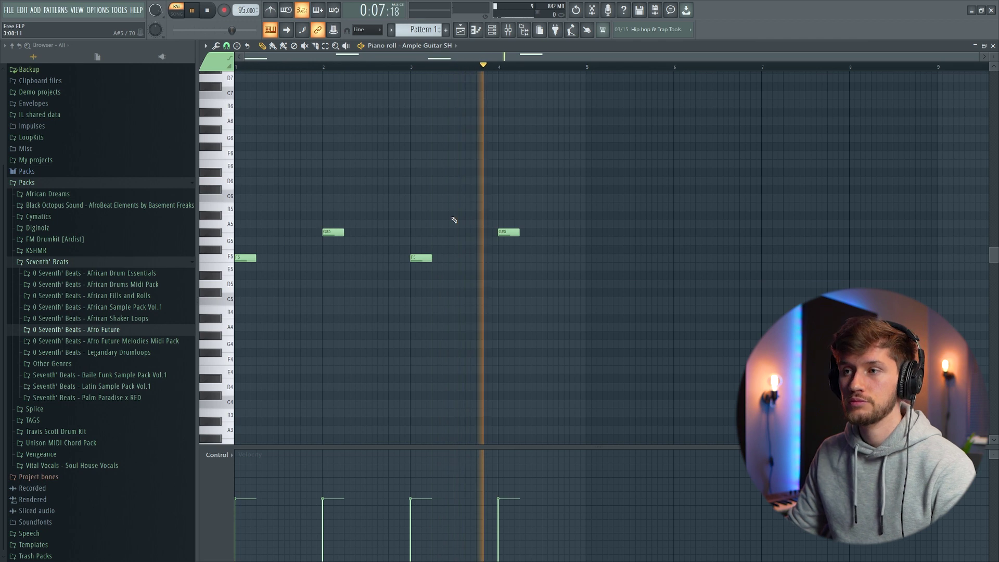
{"action": "key", "text": "space"}
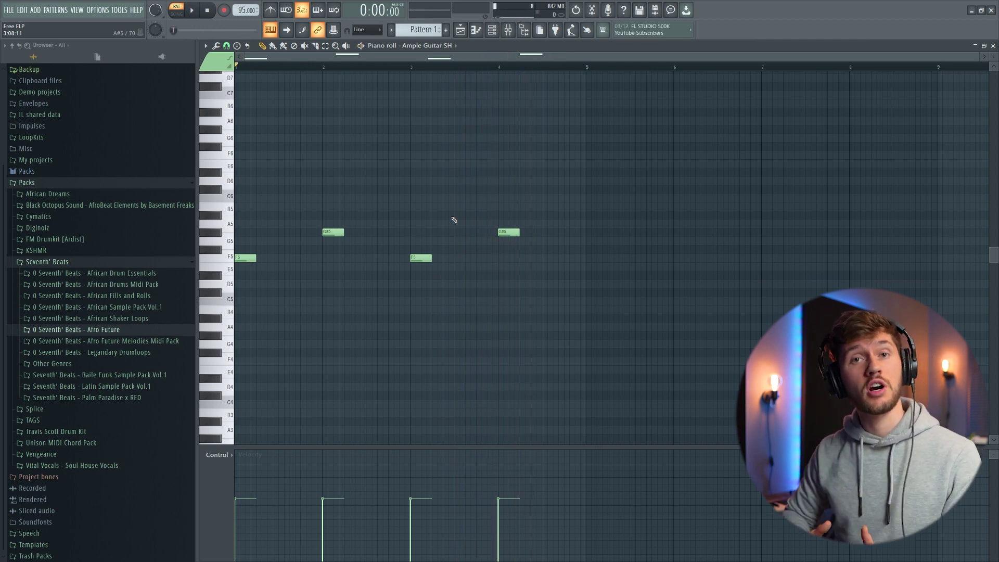
- Shift all guitar notes two steps later and add a four-step D#6 note at step 5 of each of the four bars
{"action": "key", "text": "ctrl+a"}
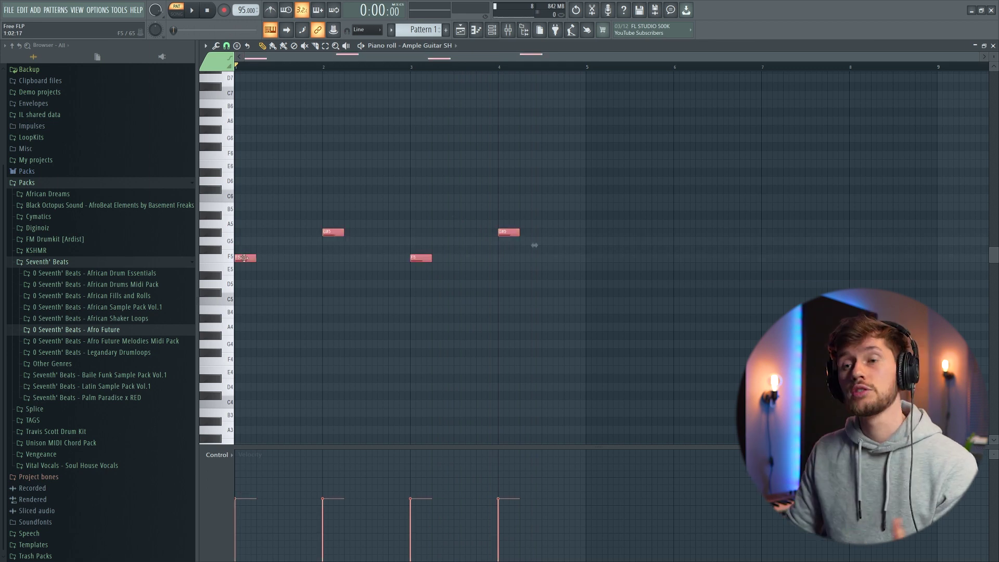
{"action": "left_click_drag", "start_coordinate": [244, 258], "coordinate": [254, 260]}
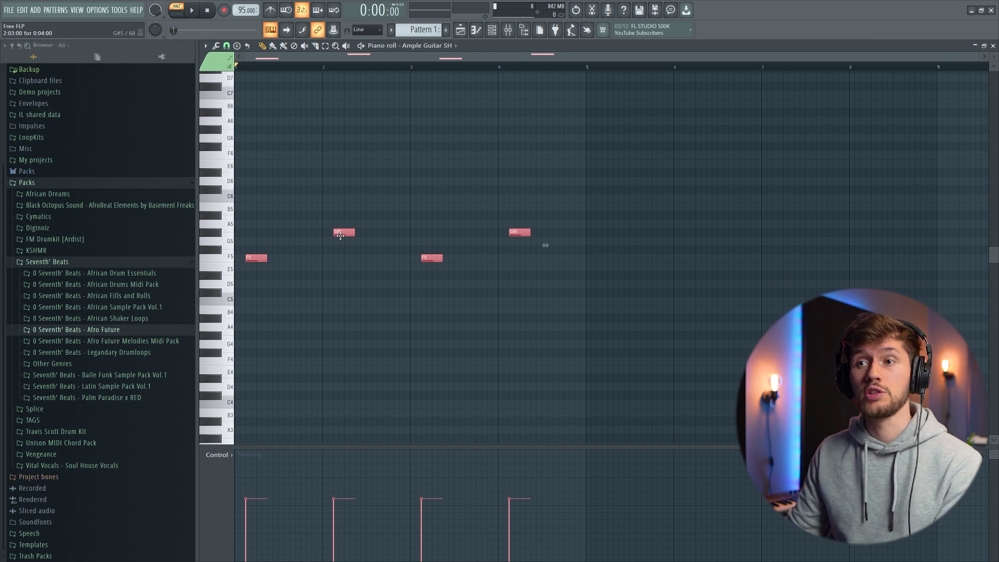
{"action": "left_click", "coordinate": [260, 174]}
{"action": "key", "text": "space"}
{"action": "left_click", "coordinate": [348, 172]}
{"action": "left_click", "coordinate": [436, 172]}
{"action": "left_click", "coordinate": [523, 173]}
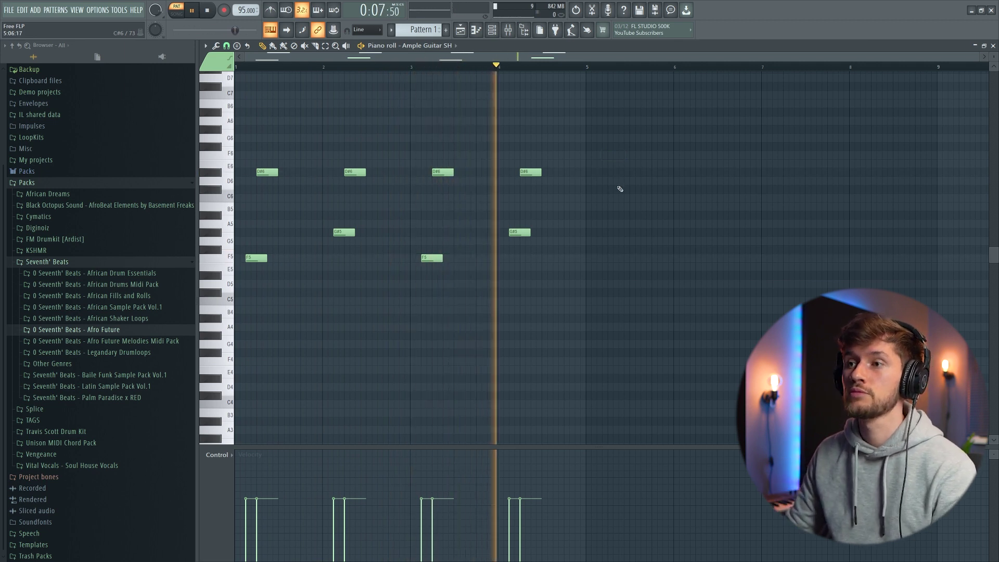
{"action": "key", "text": "space"}
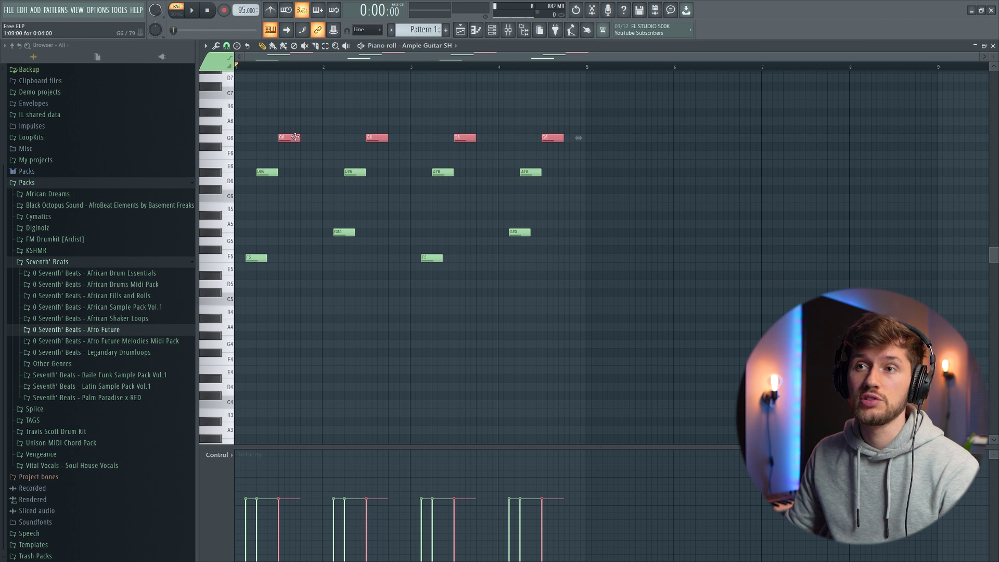
- Duplicate the four G6 notes so each copy directly follows its original, and play the loop
{"action": "key", "text": "space"}
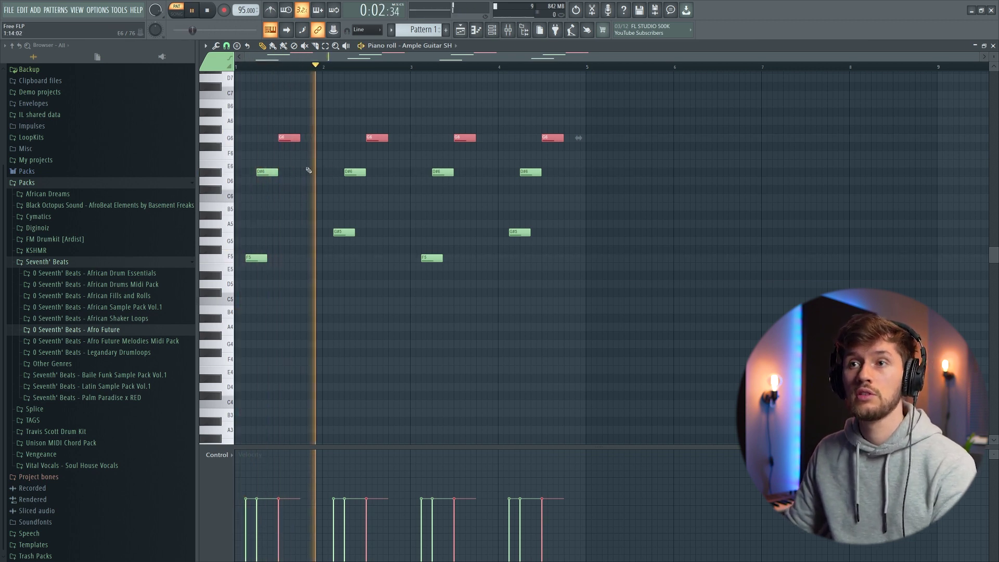
{"action": "key", "text": "ctrl+v"}
{"action": "key", "text": "space"}
{"action": "left_click_drag", "start_coordinate": [278, 172], "coordinate": [313, 136]}
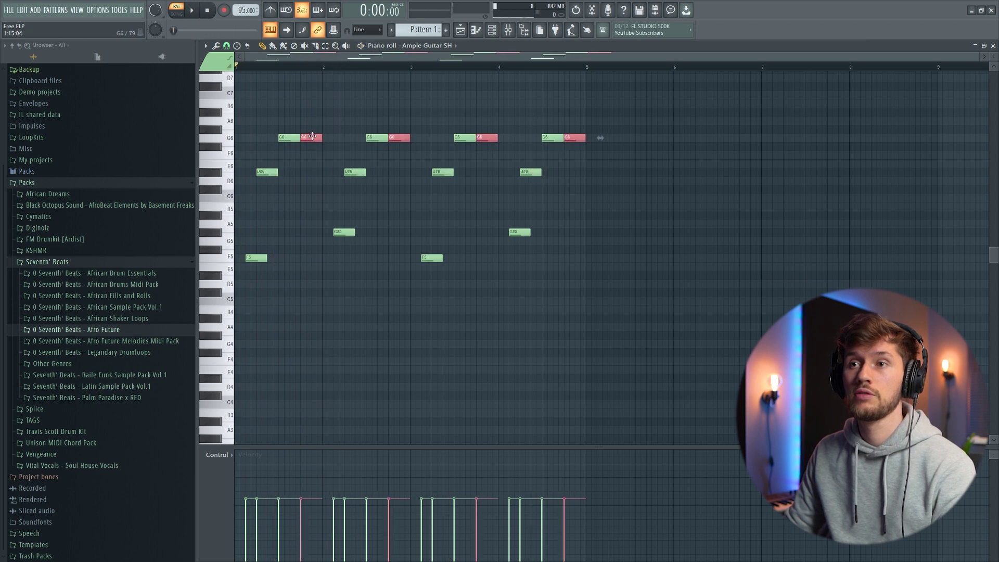
{"action": "key", "text": "space"}
{"action": "left_click", "coordinate": [363, 117], "text": "ctrl"}
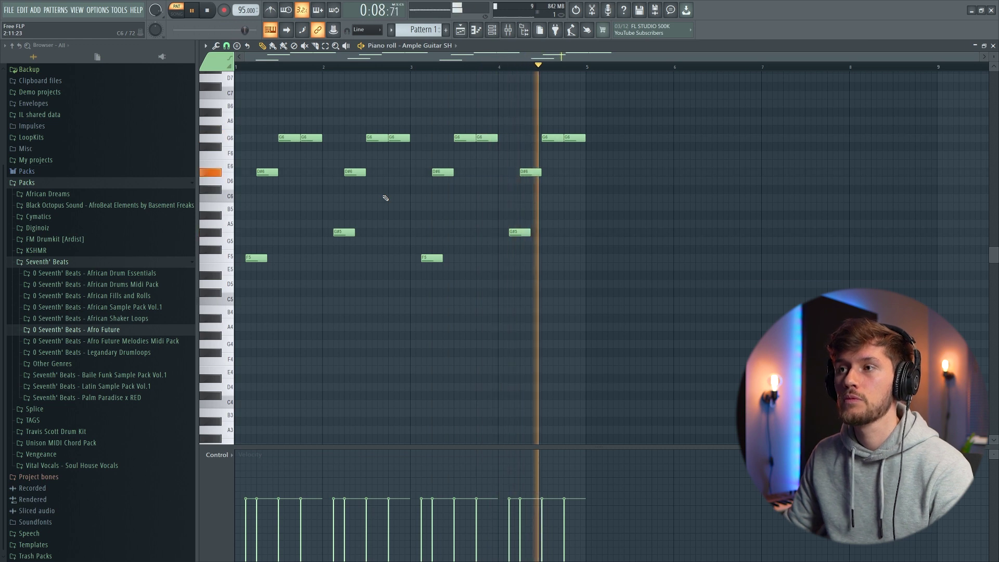
{"action": "key", "text": "space"}
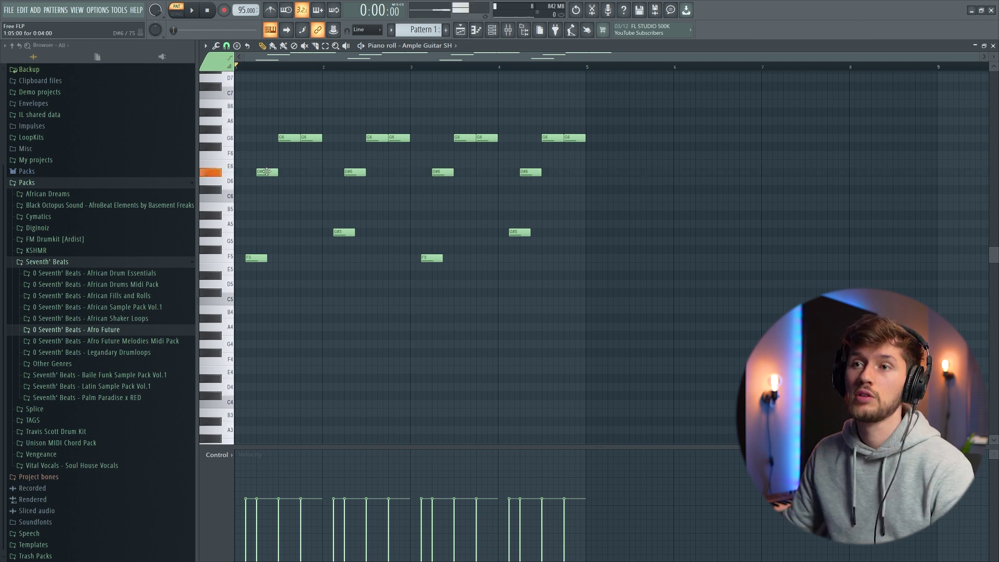
- Add a two-step D#6 note at step 15 of each of the four bars and play the melody
{"action": "left_click", "coordinate": [314, 172]}
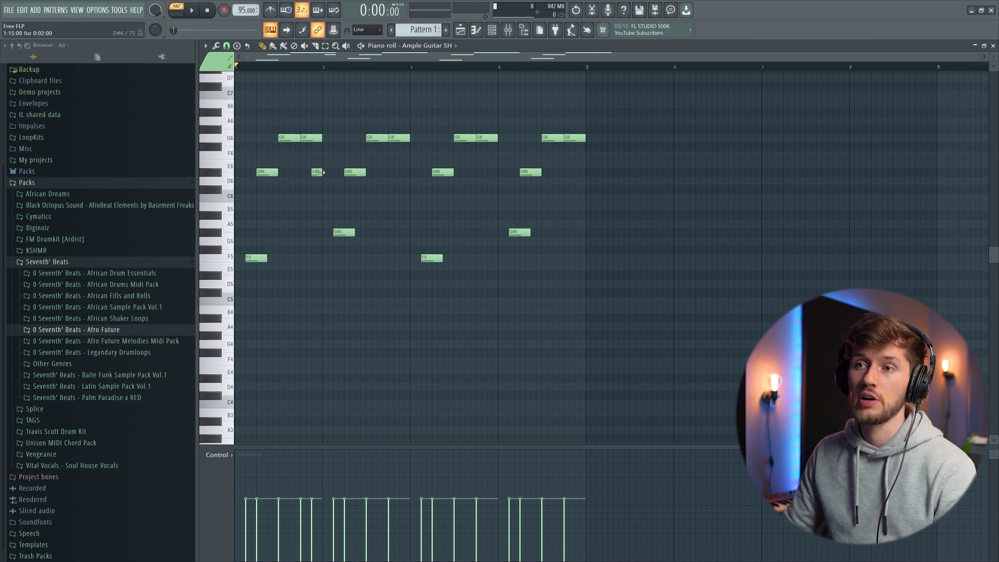
{"action": "left_click", "coordinate": [402, 173]}
{"action": "left_click", "coordinate": [493, 172]}
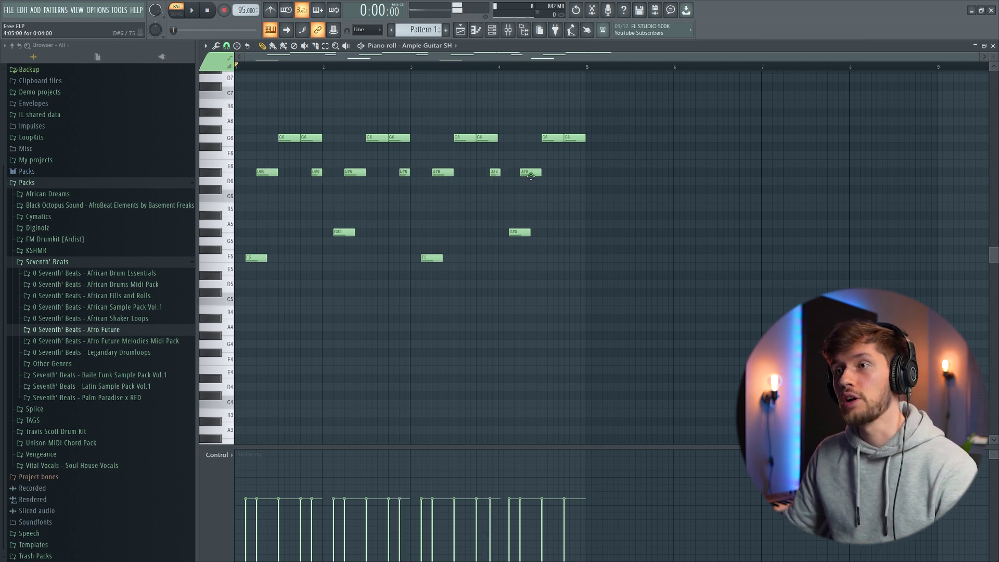
{"action": "left_click", "coordinate": [577, 172]}
{"action": "left_click_drag", "start_coordinate": [495, 172], "coordinate": [491, 172]}
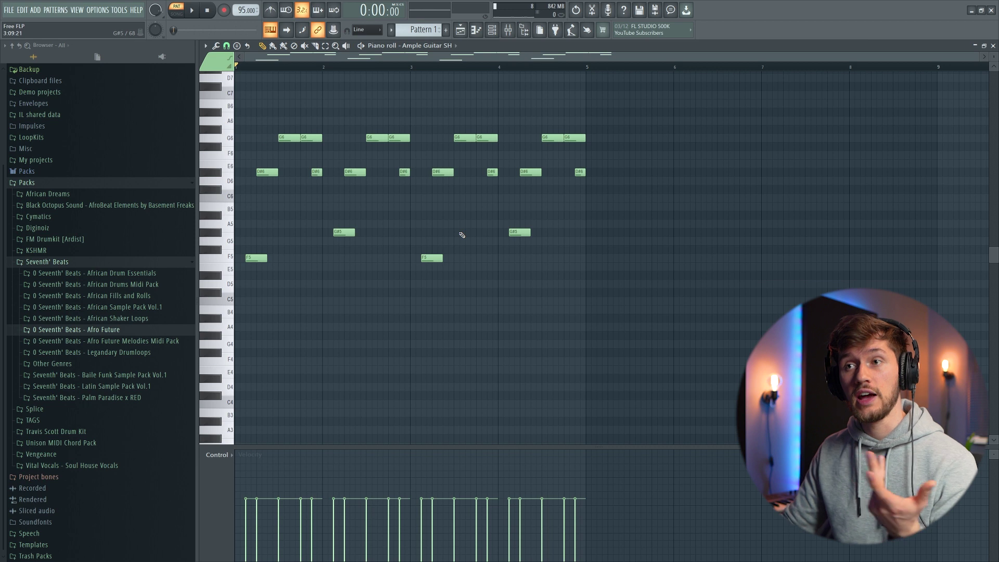
{"action": "key", "text": "space"}
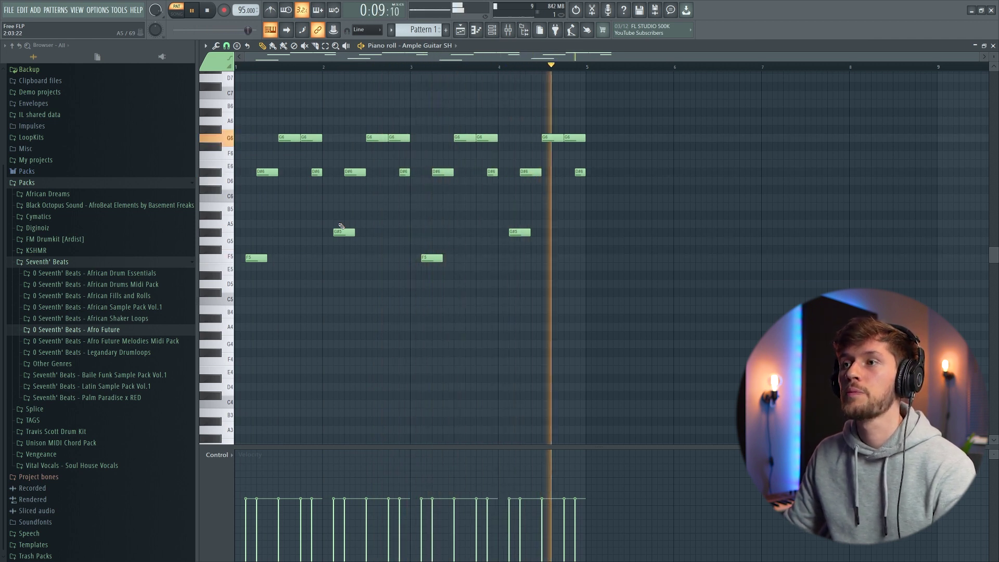
{"action": "key", "text": "space"}
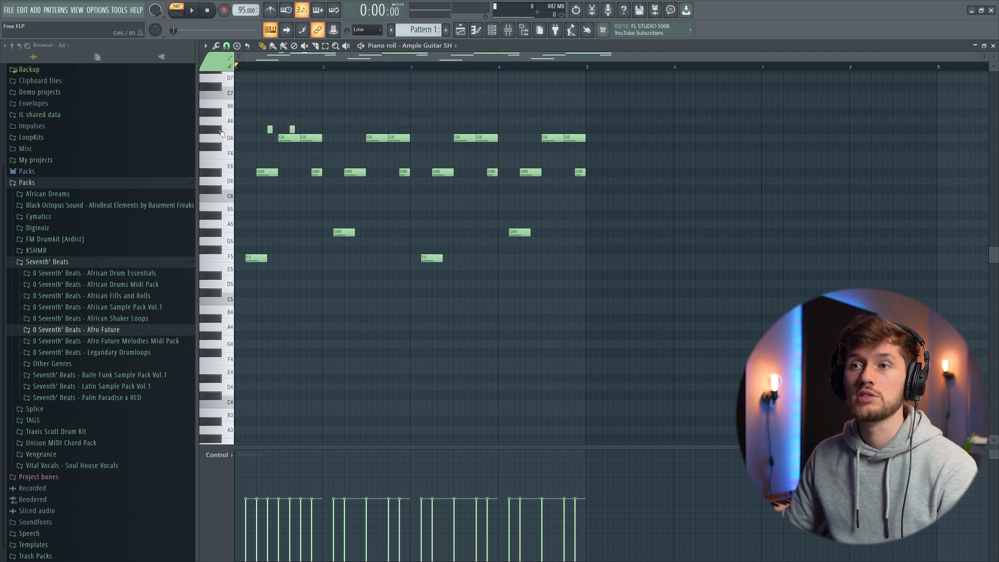
- Repeat the two short G#6 notes of bar 1 in the other three bars and play the melody
{"action": "left_click_drag", "start_coordinate": [307, 121], "coordinate": [356, 130]}
{"action": "key", "text": "ctrl+c"}
{"action": "key", "text": "ctrl+v"}
{"action": "key", "text": "shift+Right"}
{"action": "key", "text": "space"}
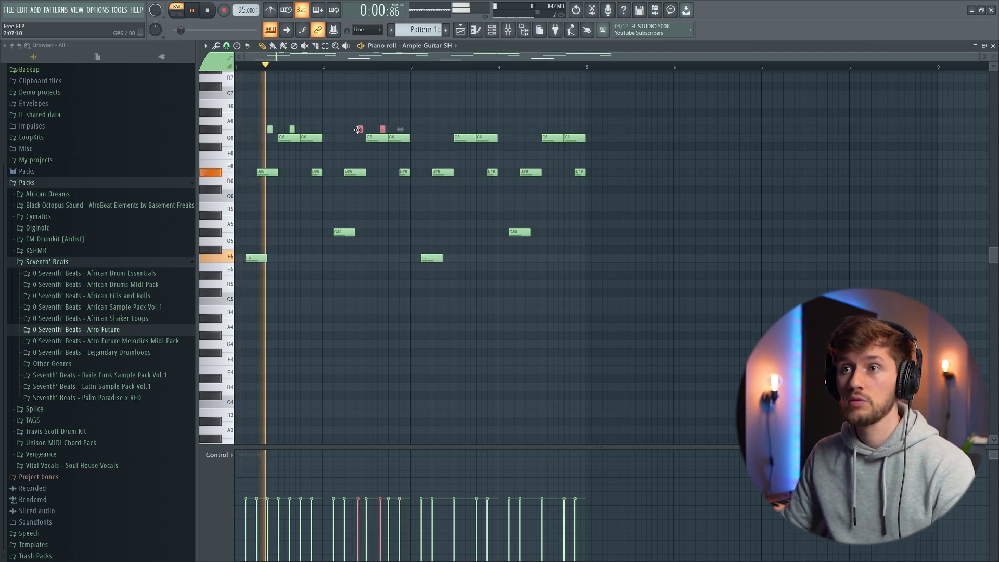
{"action": "left_click", "coordinate": [218, 130], "text": "ctrl"}
{"action": "left_click_drag", "start_coordinate": [269, 129], "coordinate": [274, 130]}
{"action": "key", "text": "space"}
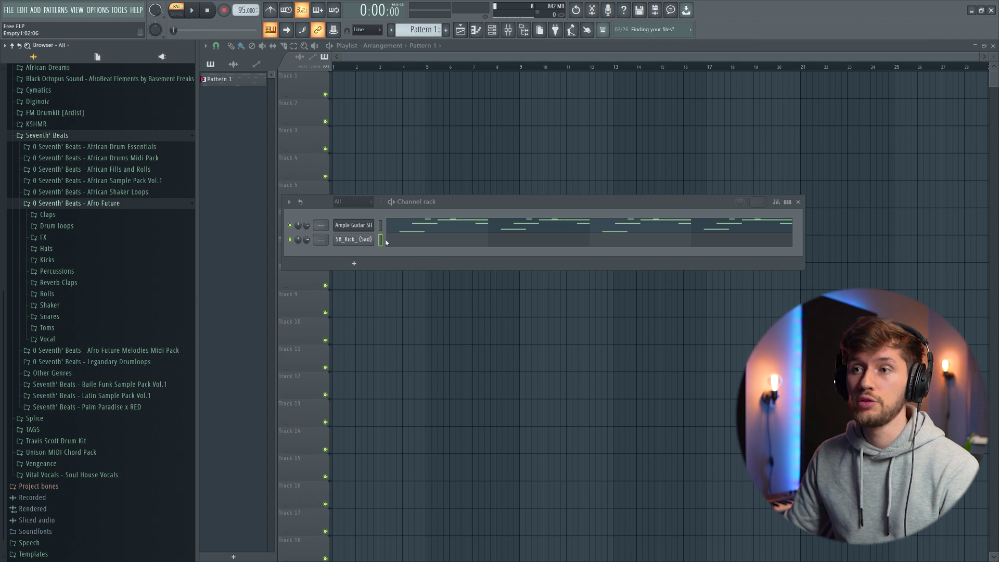
- View the sampler settings of the SB_Kick_ (Sad) channel and return to the channel rack
{"action": "left_click", "coordinate": [354, 240]}
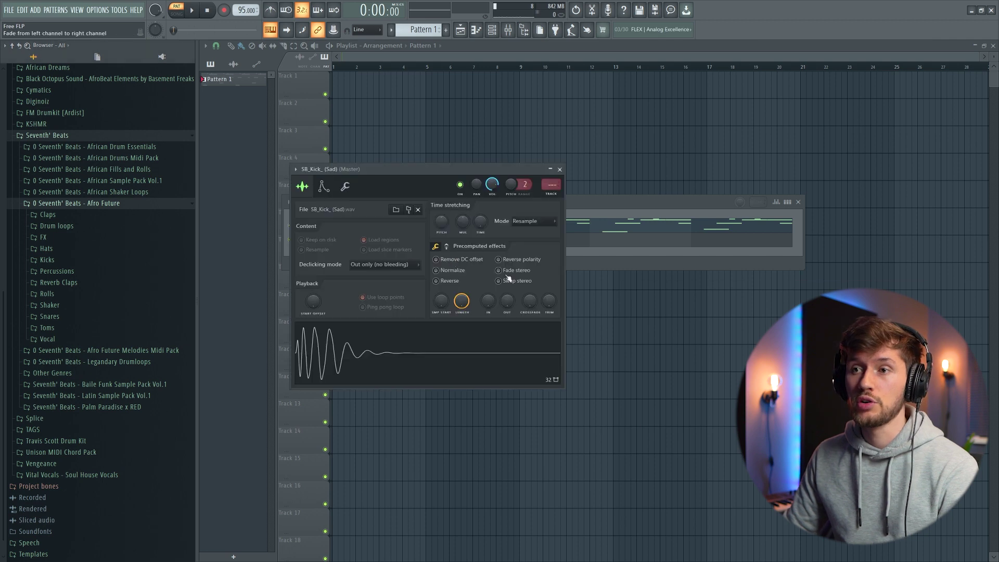
{"action": "left_click", "coordinate": [610, 202]}
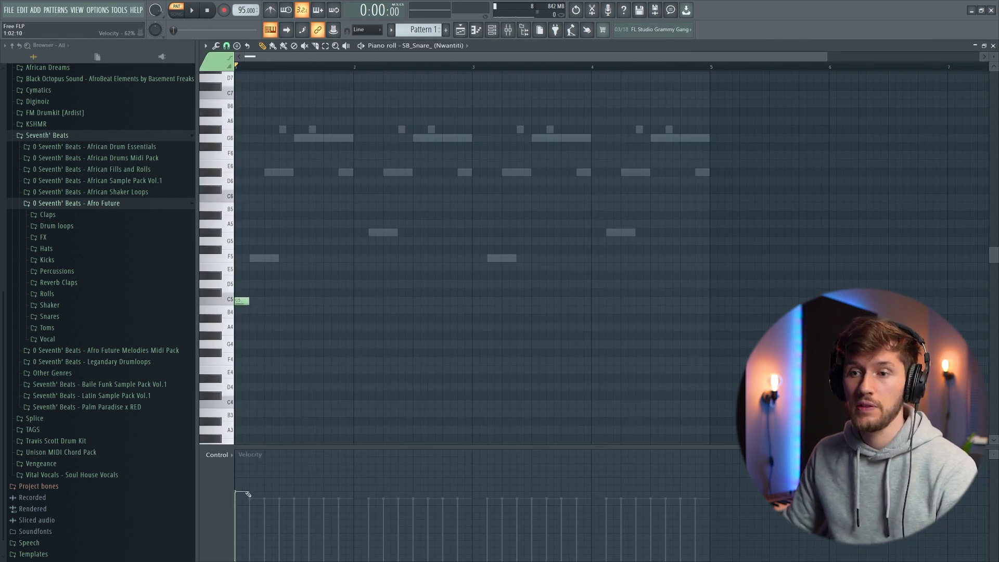
- Add four more C5 hits to complete the snare's one-bar rhythm, and repeat it through bar 4
{"action": "left_click", "coordinate": [262, 302]}
{"action": "left_click", "coordinate": [284, 302]}
{"action": "left_click", "coordinate": [313, 302]}
{"action": "left_click", "coordinate": [328, 293]}
{"action": "left_click_drag", "start_coordinate": [326, 303], "coordinate": [327, 302]}
{"action": "key", "text": "ctrl+b"}
{"action": "key", "text": "ctrl+b"}
{"action": "key", "text": "ctrl+b"}
- Transpose all snare notes up to D5 while the loop plays
{"action": "key", "text": "space"}
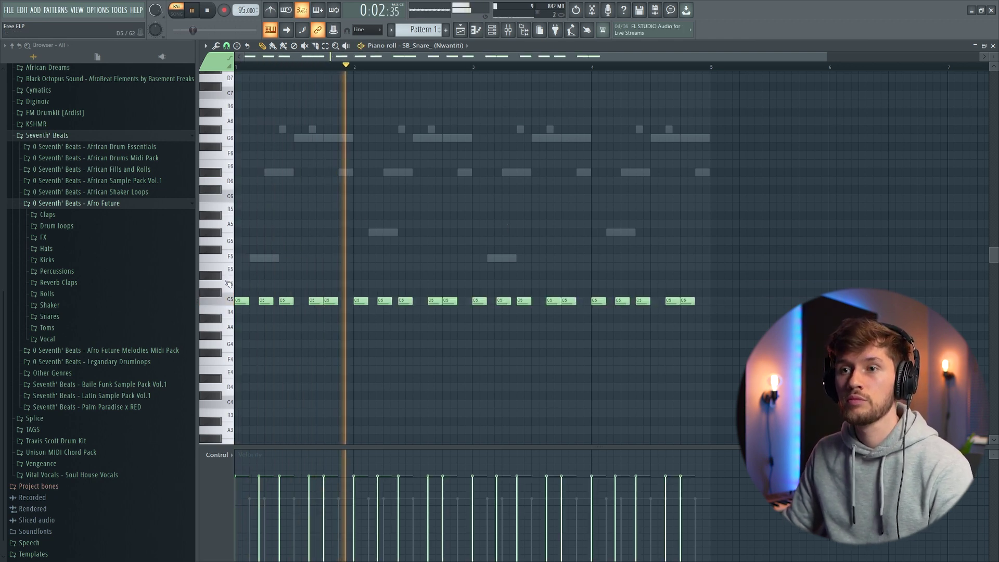
{"action": "key", "text": "ctrl+a"}
{"action": "left_click_drag", "start_coordinate": [239, 300], "coordinate": [240, 283]}
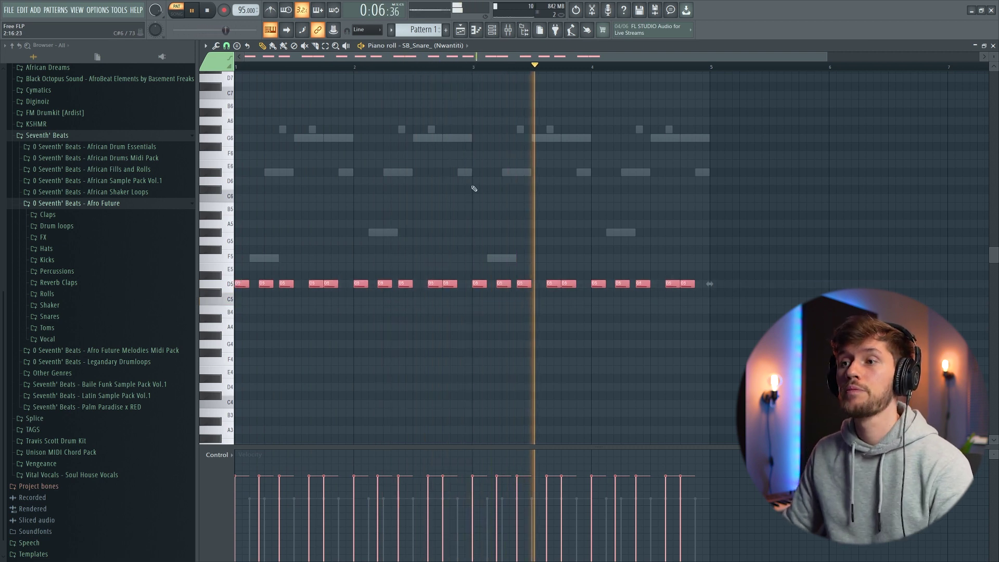
- In the kick's piano roll, place a C5 note on each of the four beats of bar 1 and repeat them through bar 4
{"action": "key", "text": "F6"}
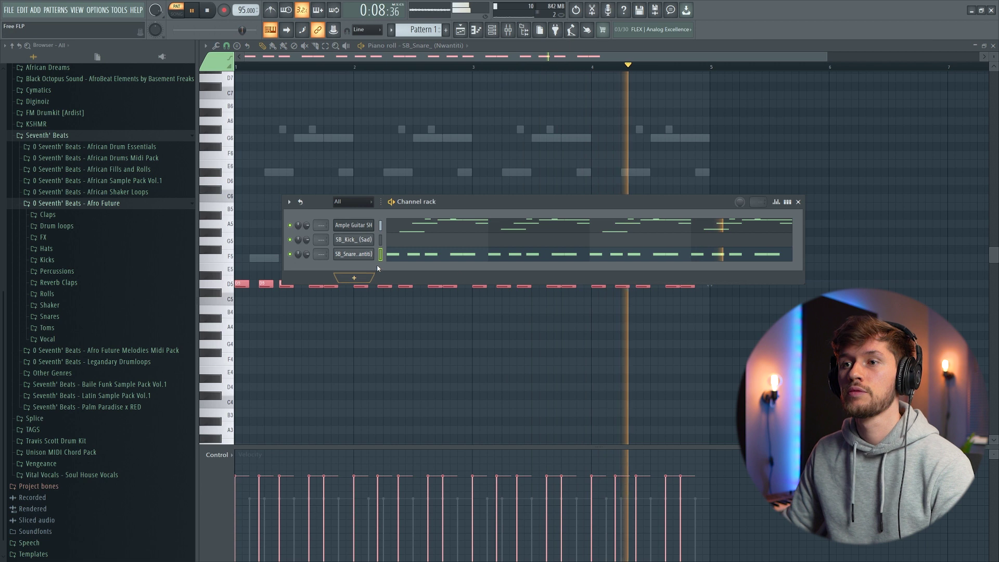
{"action": "left_click", "coordinate": [419, 245]}
{"action": "key", "text": "space"}
{"action": "left_click", "coordinate": [239, 299]}
{"action": "left_click", "coordinate": [265, 302]}
{"action": "left_click", "coordinate": [295, 302]}
{"action": "left_click", "coordinate": [322, 302]}
{"action": "key", "text": "ctrl+a"}
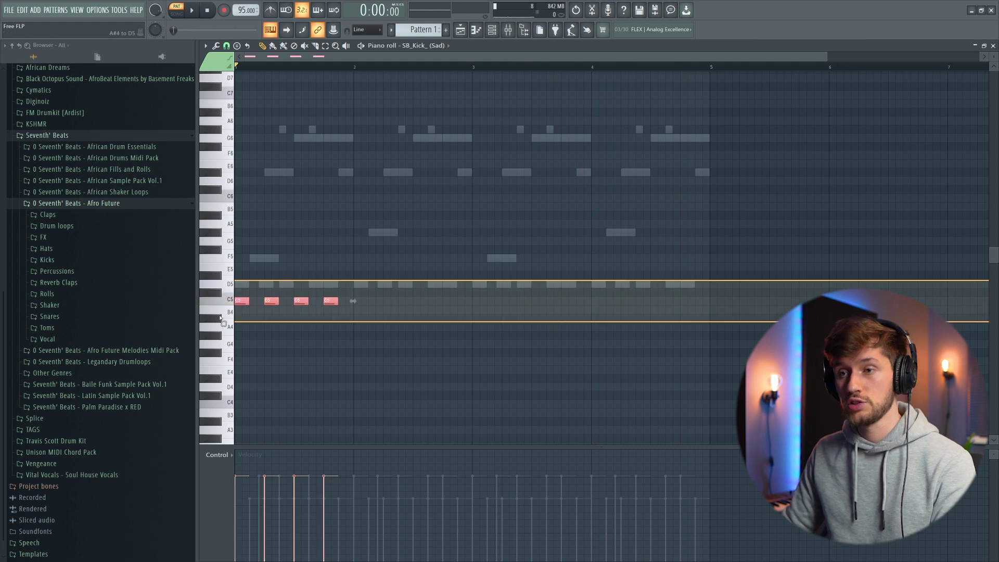
{"action": "left_click_drag", "start_coordinate": [242, 301], "coordinate": [224, 301]}
{"action": "key", "text": "ctrl+b"}
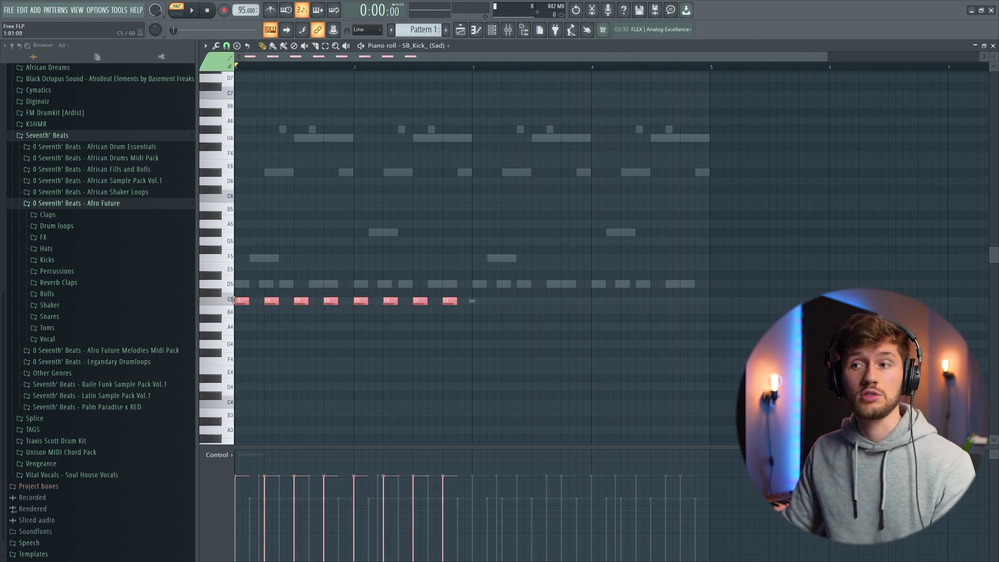
{"action": "key", "text": "ctrl+b"}
- Play the kick and snare with the guitar muted, and set the snare channel's volume to 70%
{"action": "key", "text": "F6"}
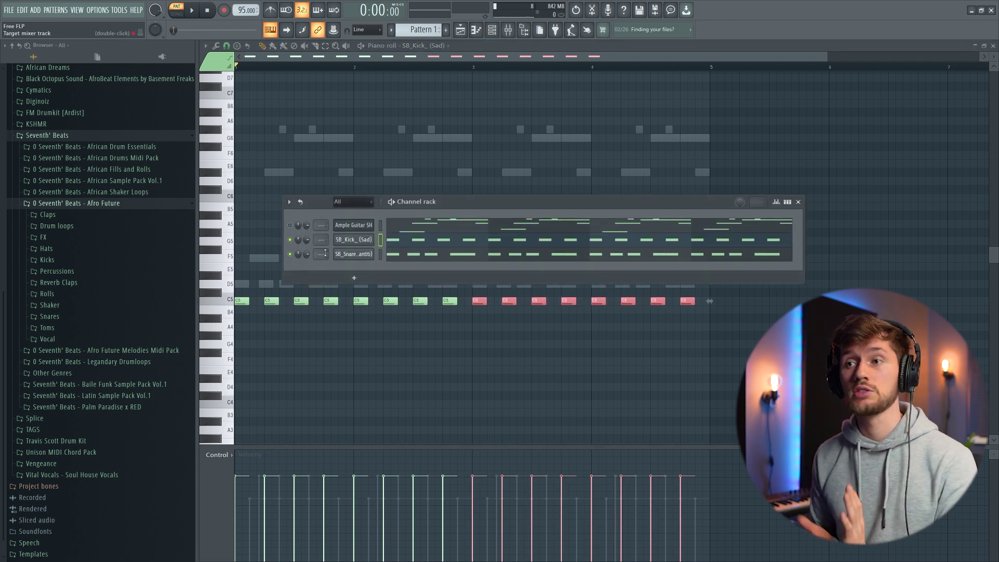
{"action": "key", "text": "space"}
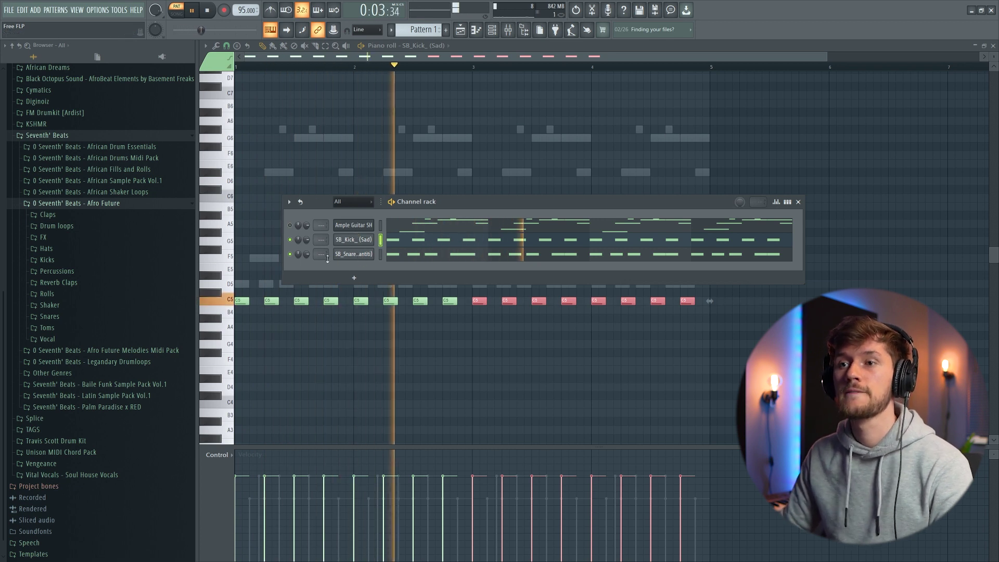
{"action": "left_click_drag", "start_coordinate": [308, 252], "coordinate": [309, 260]}
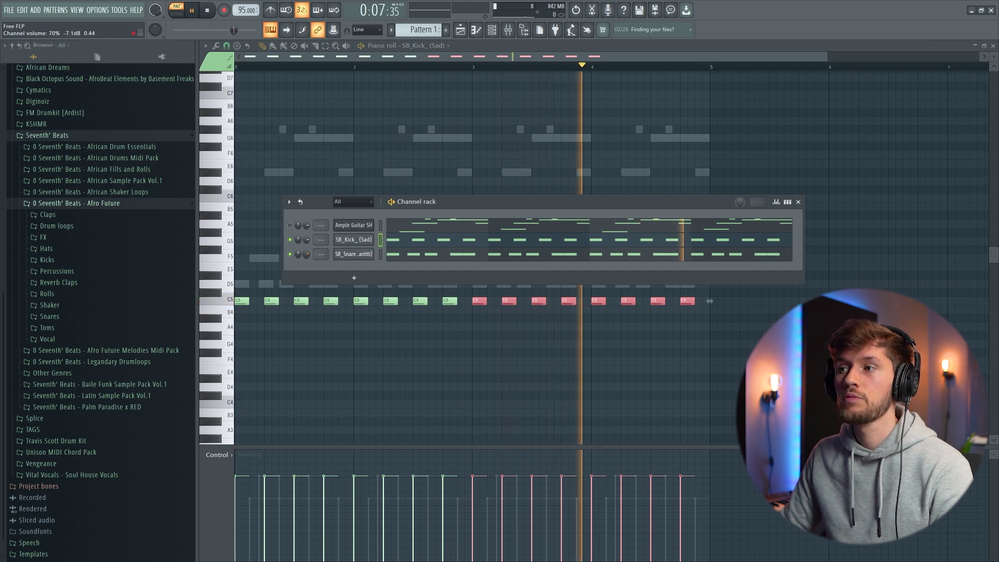
{"action": "key", "text": "space"}
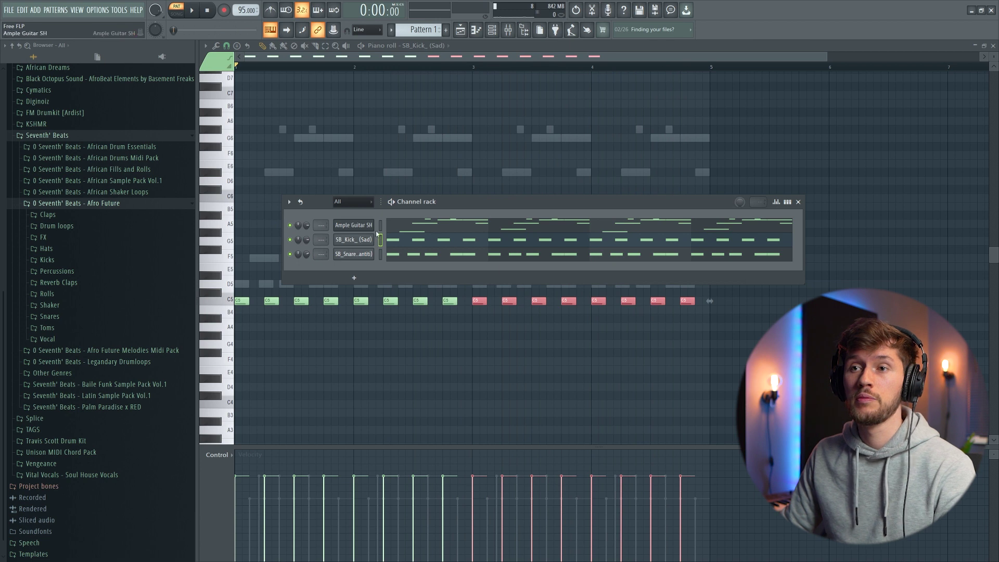
- Open the Ample Guitar SH channel's piano roll and play the melody together with the kick and snare
{"action": "left_click", "coordinate": [416, 229]}
{"action": "key", "text": "space"}
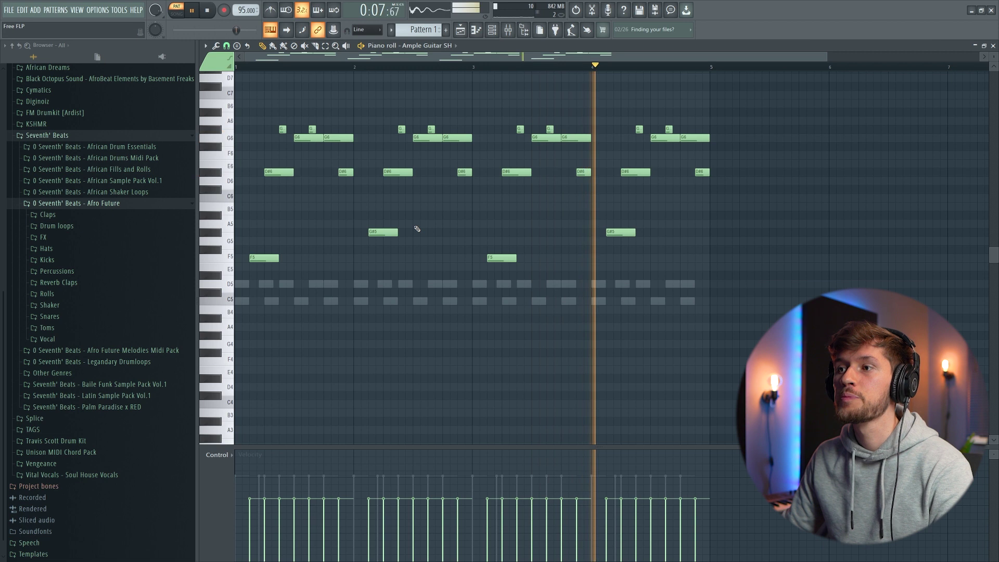
{"action": "key", "text": "space"}
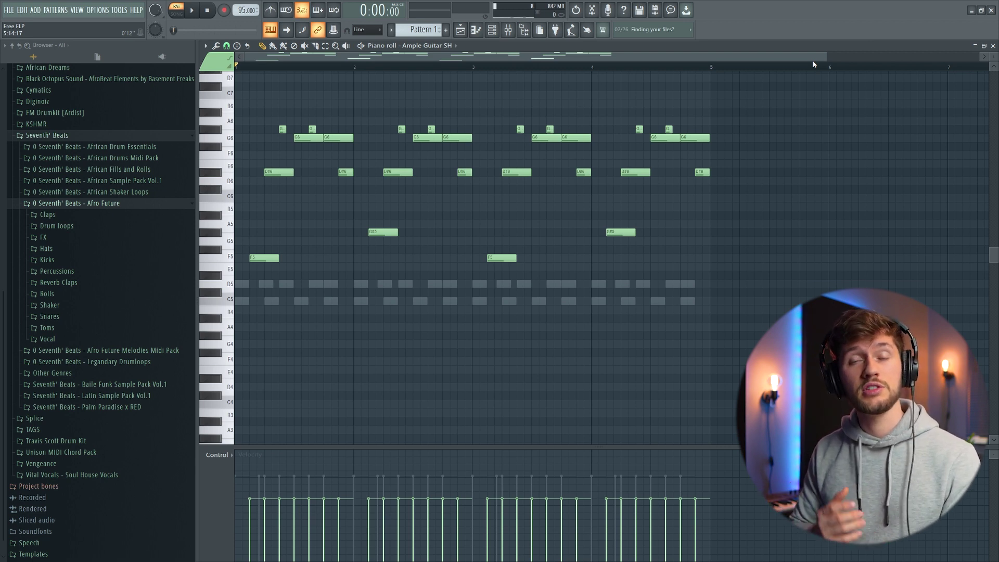
- Add a very short F6 grace note before the first G6 in bar 1 and shorten that G6, playing the loop
{"action": "left_click_drag", "start_coordinate": [825, 58], "coordinate": [458, 61]}
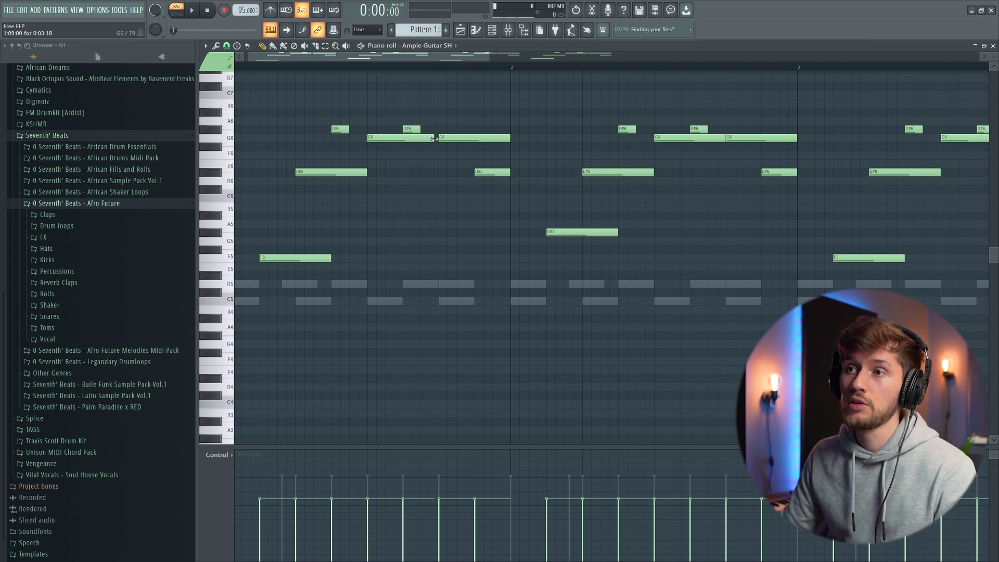
{"action": "left_click_drag", "start_coordinate": [394, 137], "coordinate": [373, 163]}
{"action": "left_click", "coordinate": [370, 156]}
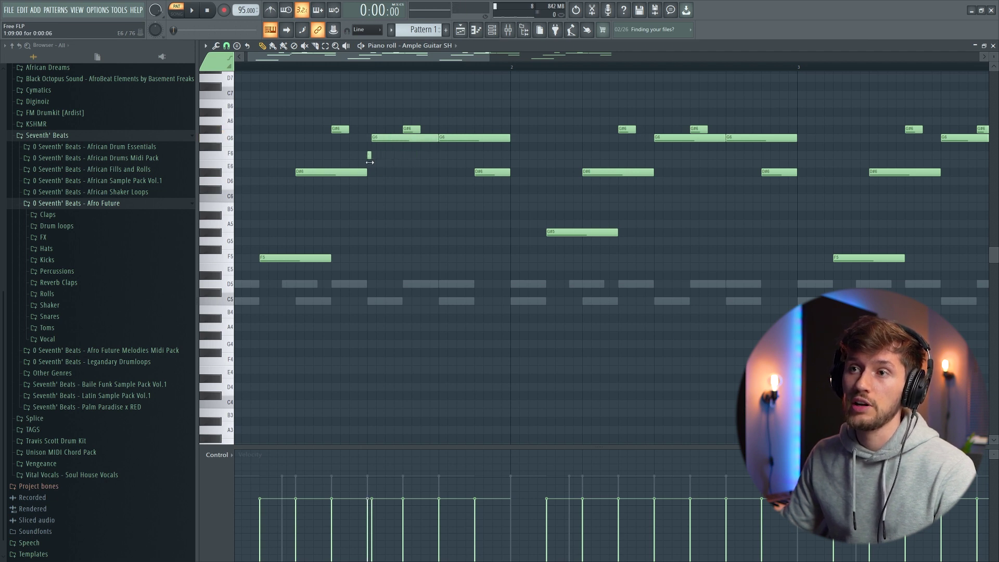
{"action": "key", "text": "space"}
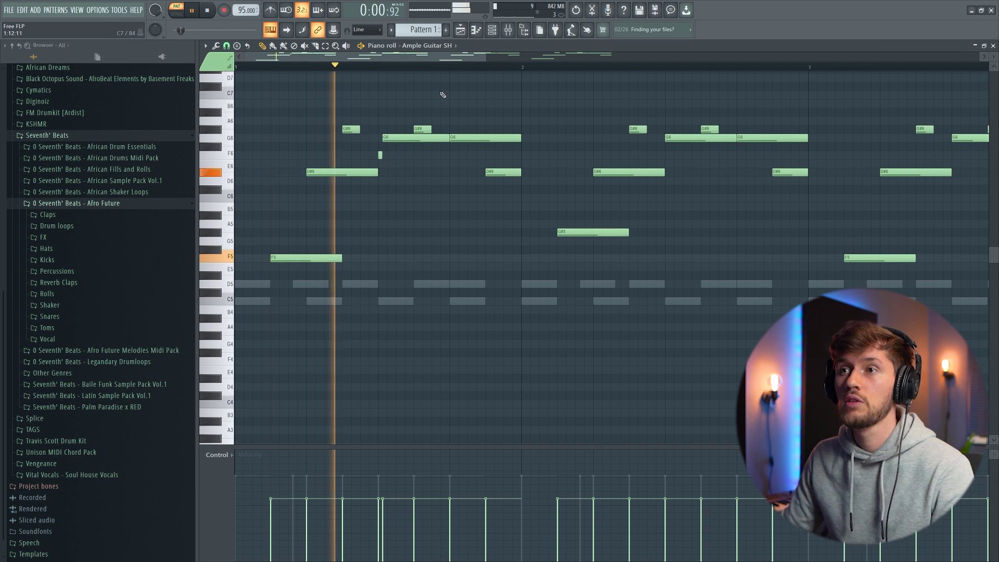
{"action": "left_click_drag", "start_coordinate": [449, 138], "coordinate": [406, 140]}
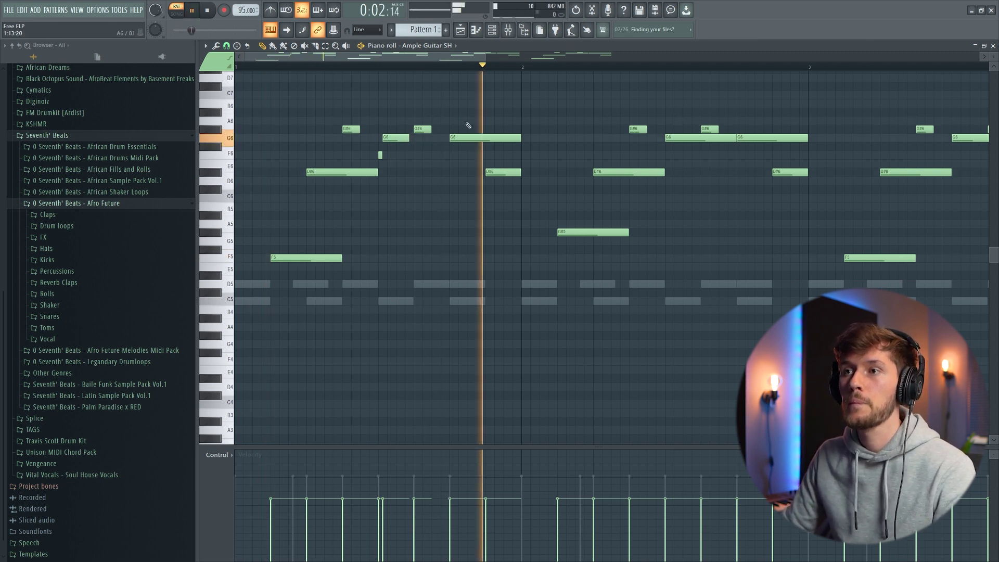
- Repeat the short F6 grace note and shortened first G6 in bar 2 of the guitar melody
{"action": "left_click_drag", "start_coordinate": [484, 56], "coordinate": [737, 57]}
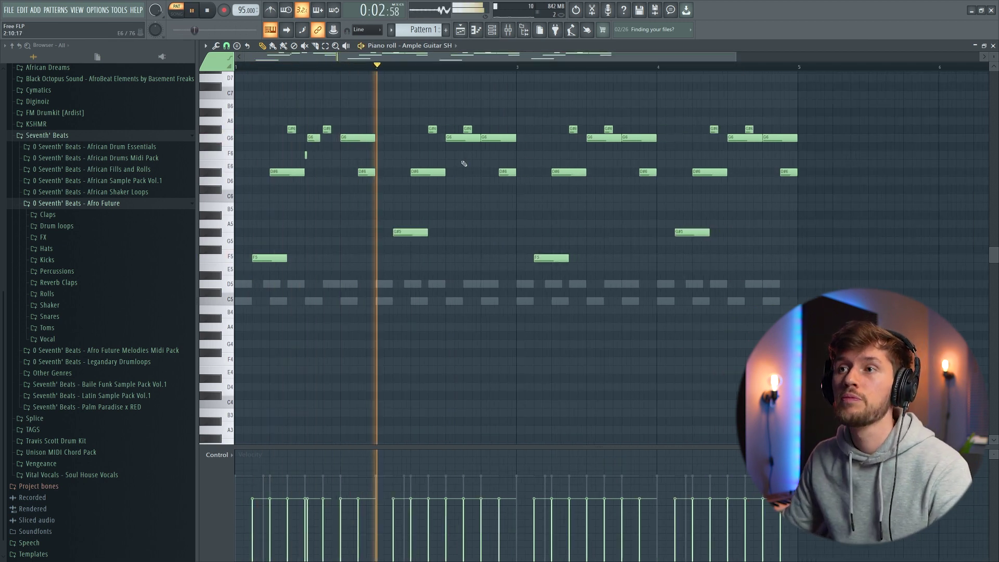
{"action": "key", "text": "space"}
{"action": "left_click_drag", "start_coordinate": [467, 139], "coordinate": [481, 139]}
{"action": "left_click_drag", "start_coordinate": [481, 139], "coordinate": [481, 138]}
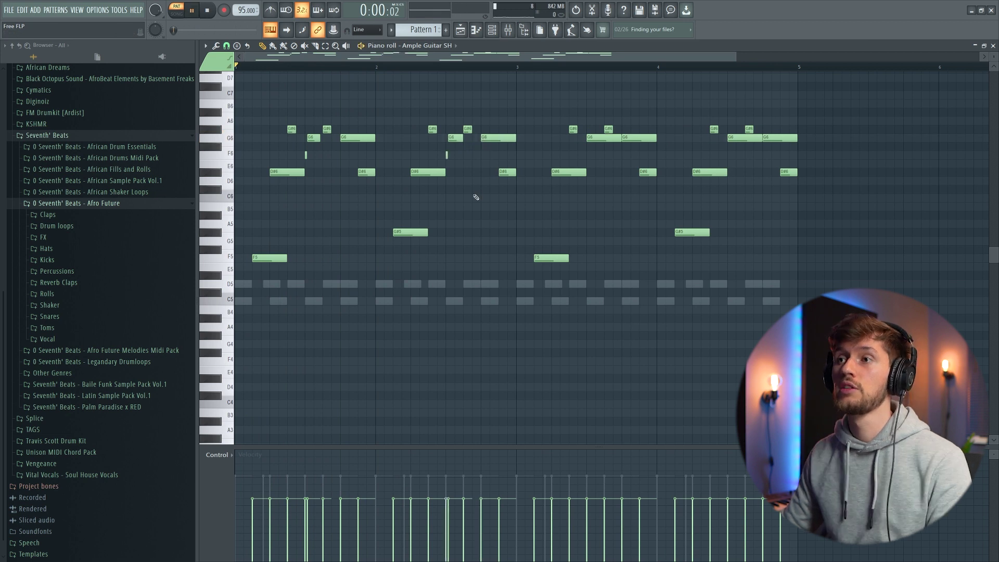
- Replace the guitar notes in bars 3 and 4 with a duplicate of bars 1 and 2, playing the result
{"action": "left_click_drag", "start_coordinate": [532, 107], "coordinate": [804, 278]}
{"action": "key", "text": "Delete"}
{"action": "left_click_drag", "start_coordinate": [529, 106], "coordinate": [253, 305]}
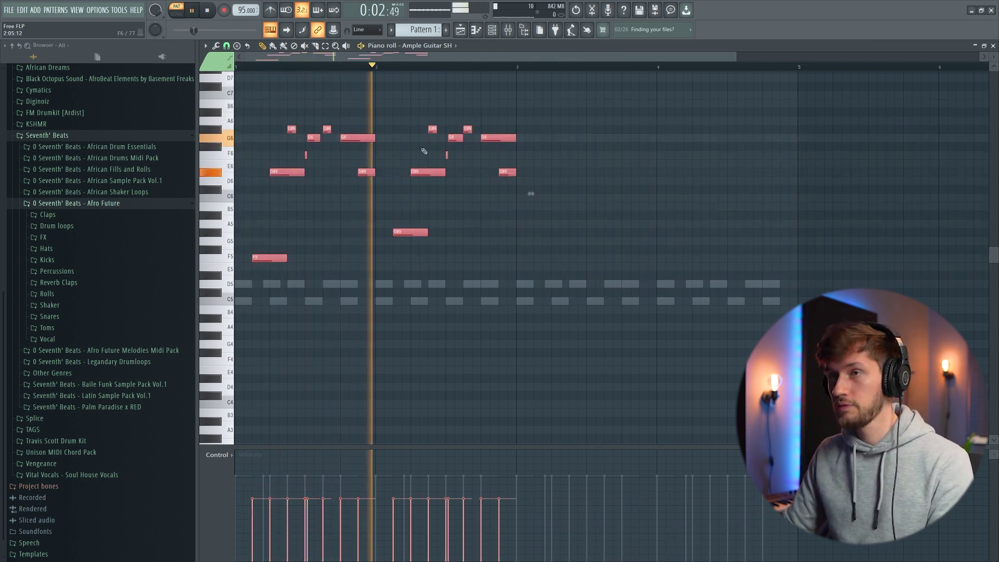
{"action": "left_click_drag", "start_coordinate": [394, 57], "coordinate": [370, 85]}
{"action": "key", "text": "ctrl+b"}
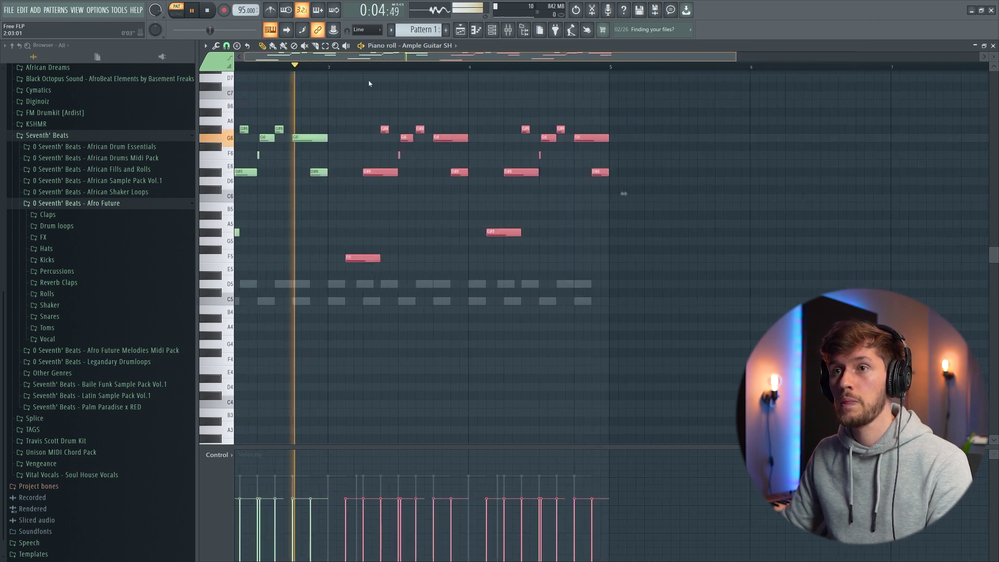
{"action": "left_click", "coordinate": [718, 374], "text": "ctrl"}
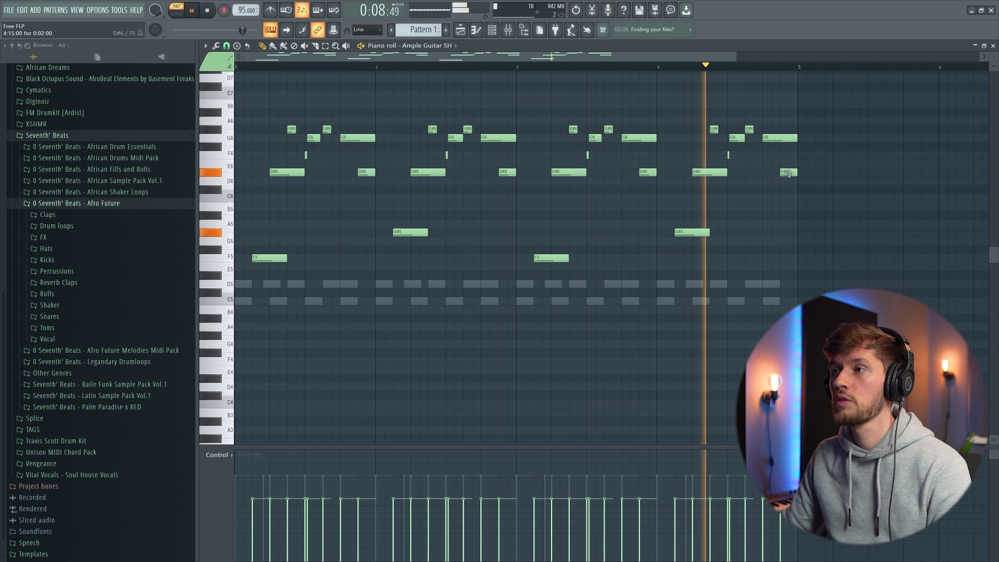
{"action": "key", "text": "space"}
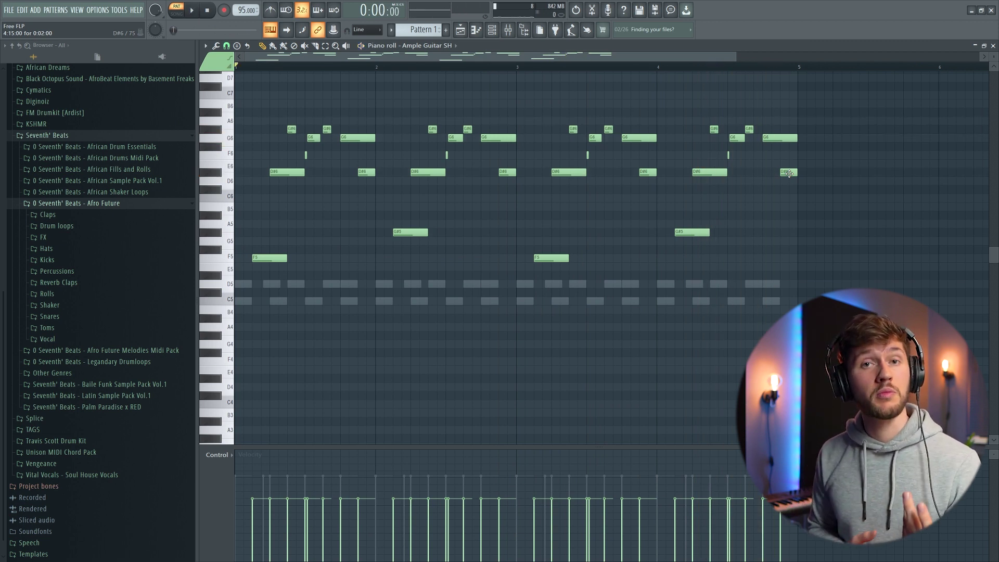
- Try raising the final D#6 note of bar 4 to G#6 and play the melody from bar 4
{"action": "left_click_drag", "start_coordinate": [662, 106], "coordinate": [804, 265]}
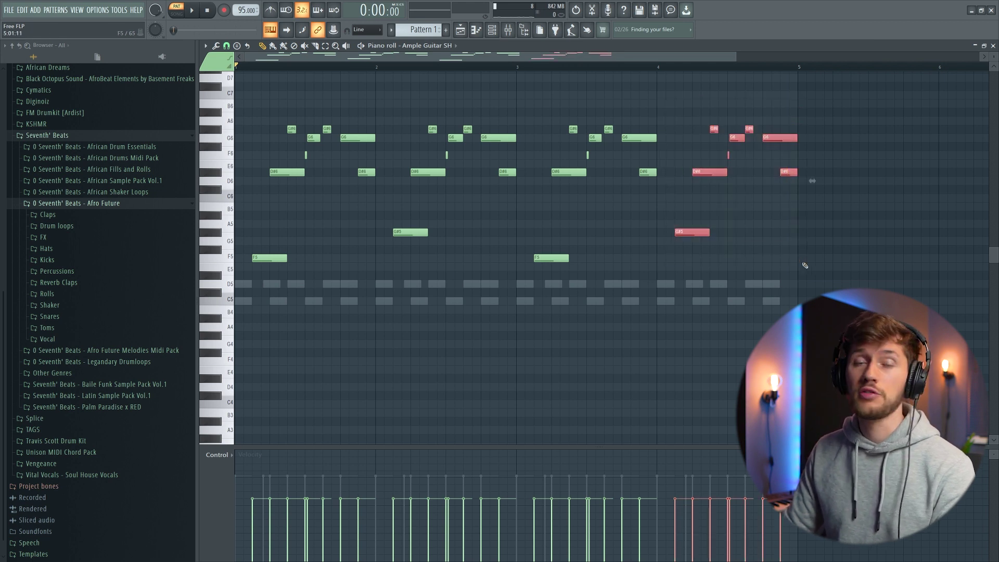
{"action": "left_click", "coordinate": [823, 157], "text": "ctrl"}
{"action": "left_click_drag", "start_coordinate": [787, 172], "coordinate": [786, 127]}
{"action": "right_click", "coordinate": [659, 67]}
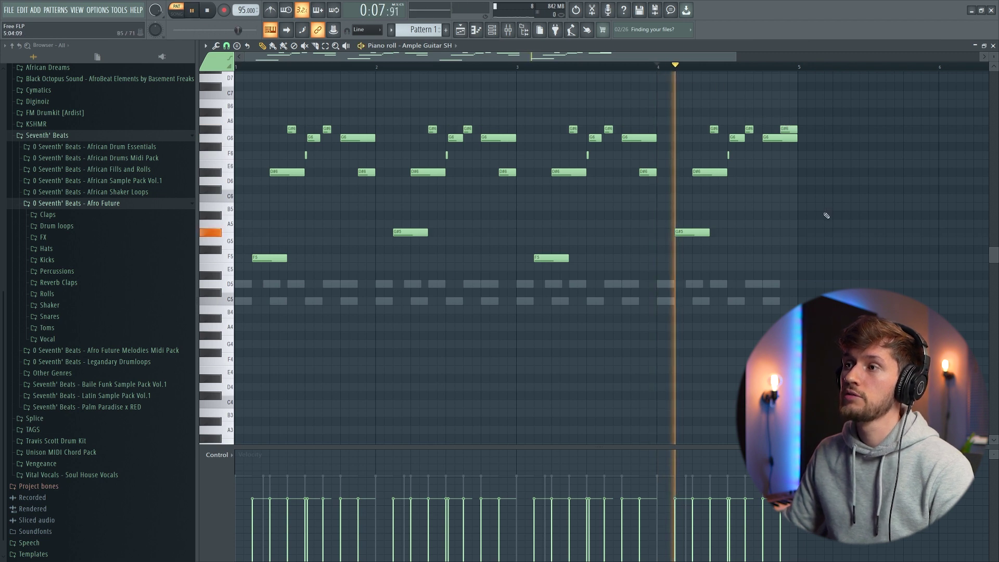
{"action": "key", "text": "space"}
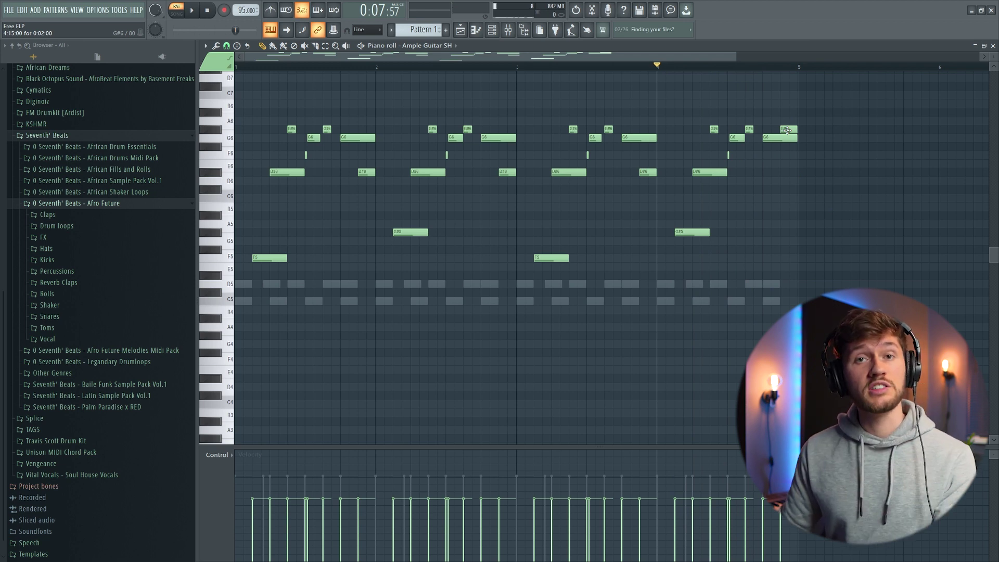
- Raise the last note of bar 4 to A#6 and play the full loop from the start
{"action": "left_click_drag", "start_coordinate": [787, 130], "coordinate": [787, 112]}
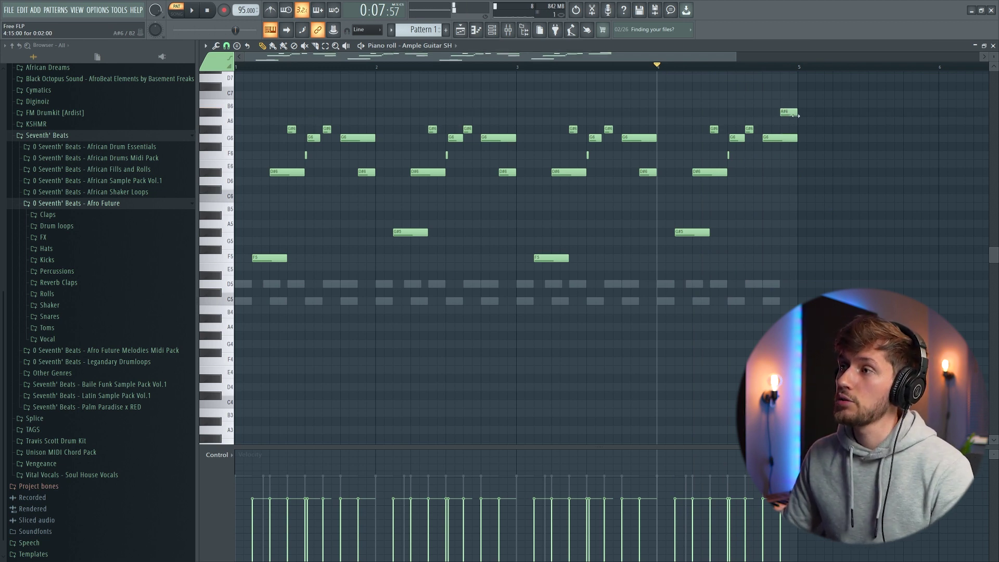
{"action": "key", "text": "space"}
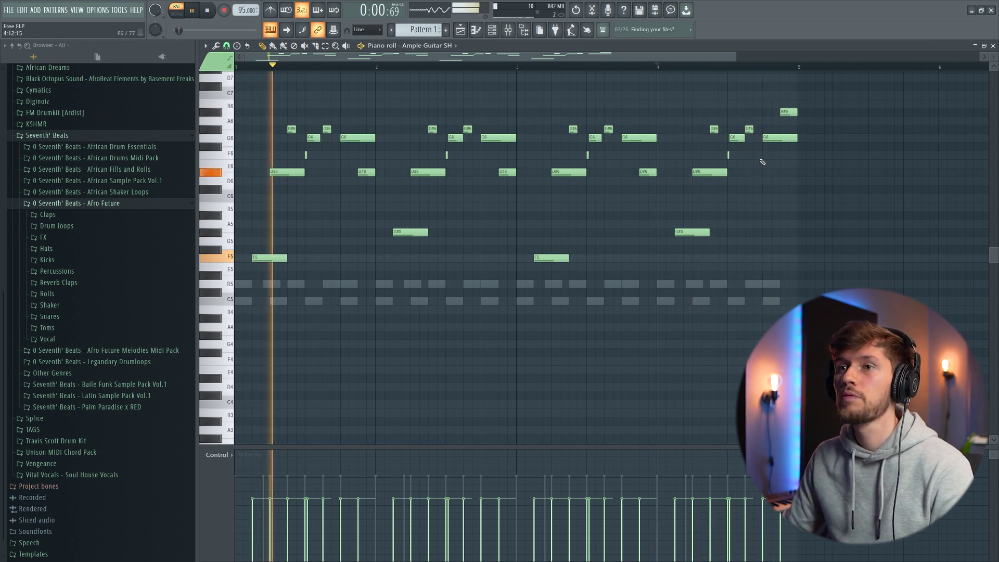
{"action": "key", "text": "space"}
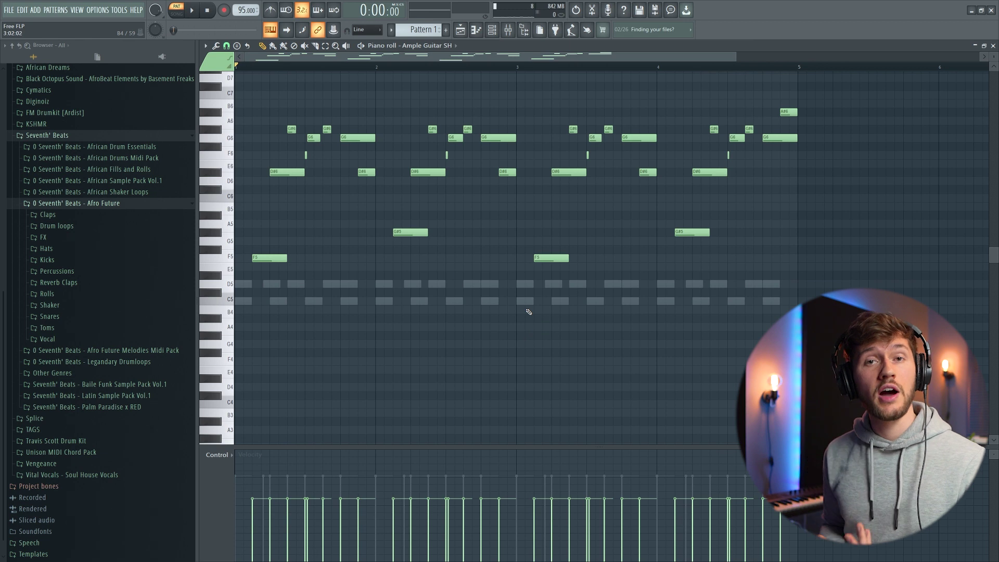
{"action": "key", "text": "space"}
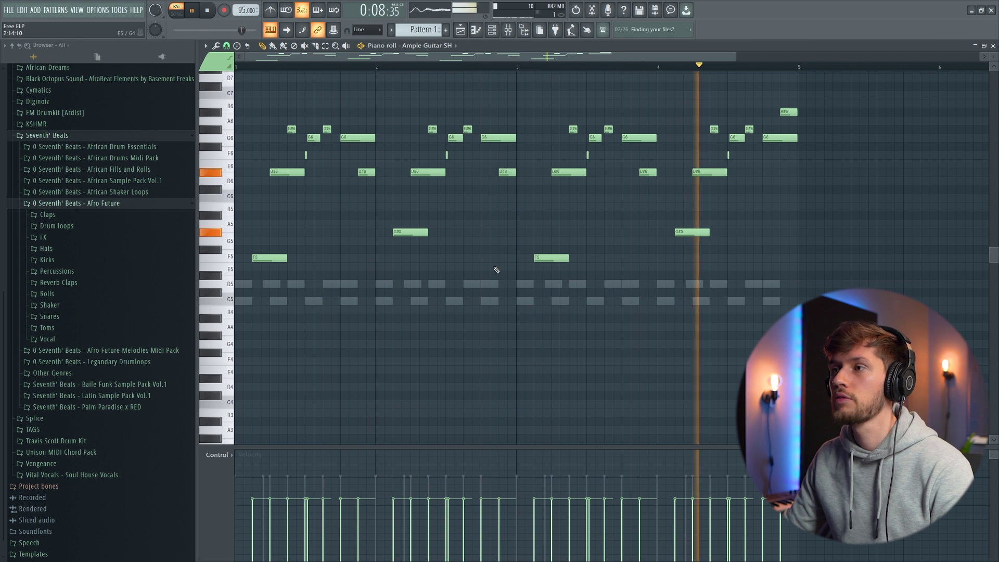
{"action": "key", "text": "space"}
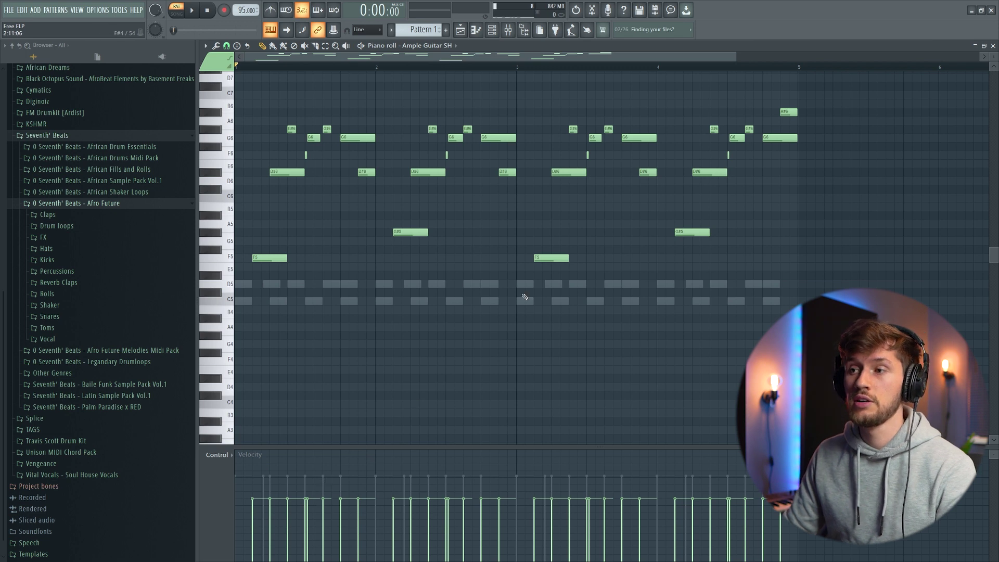
- Vary the velocities of the guitar notes in bar 1 by raising some and lowering others, playing the loop between changes
{"action": "left_click", "coordinate": [264, 502]}
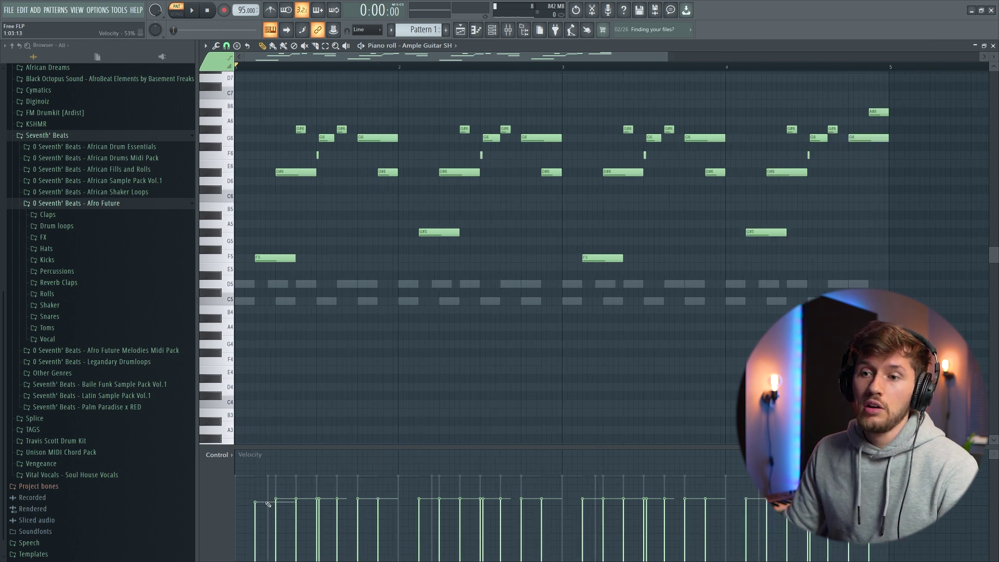
{"action": "left_click", "coordinate": [279, 484]}
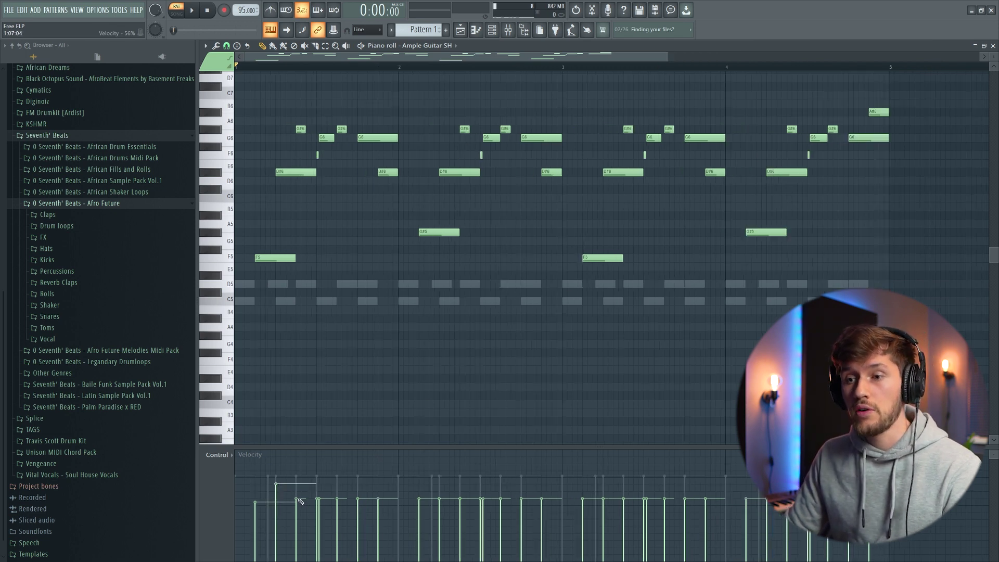
{"action": "left_click", "coordinate": [319, 491]}
{"action": "key", "text": "space"}
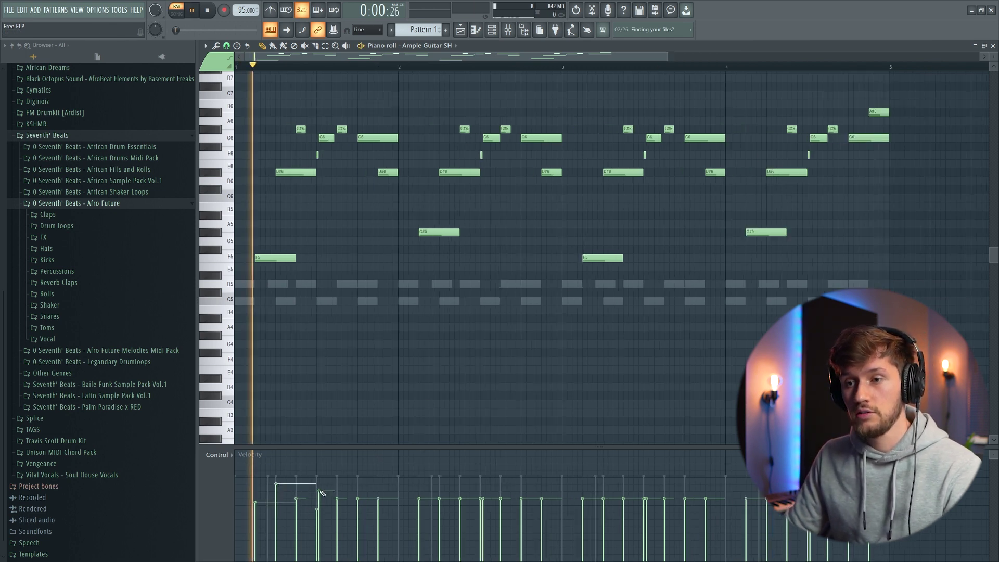
{"action": "left_click", "coordinate": [295, 509]}
{"action": "key", "text": "space"}
{"action": "left_click", "coordinate": [358, 510]}
{"action": "left_click", "coordinate": [379, 491]}
{"action": "key", "text": "space"}
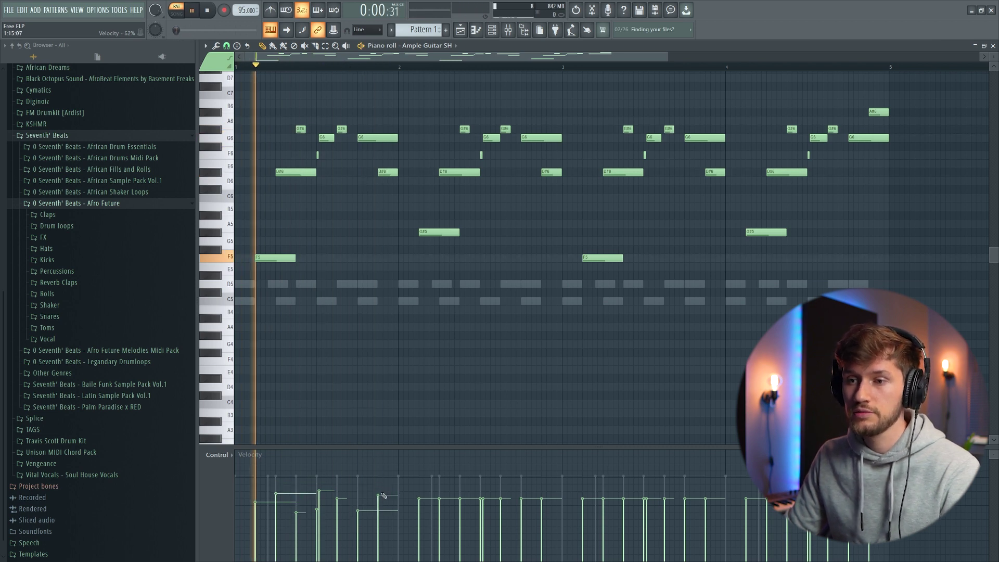
{"action": "key", "text": "space"}
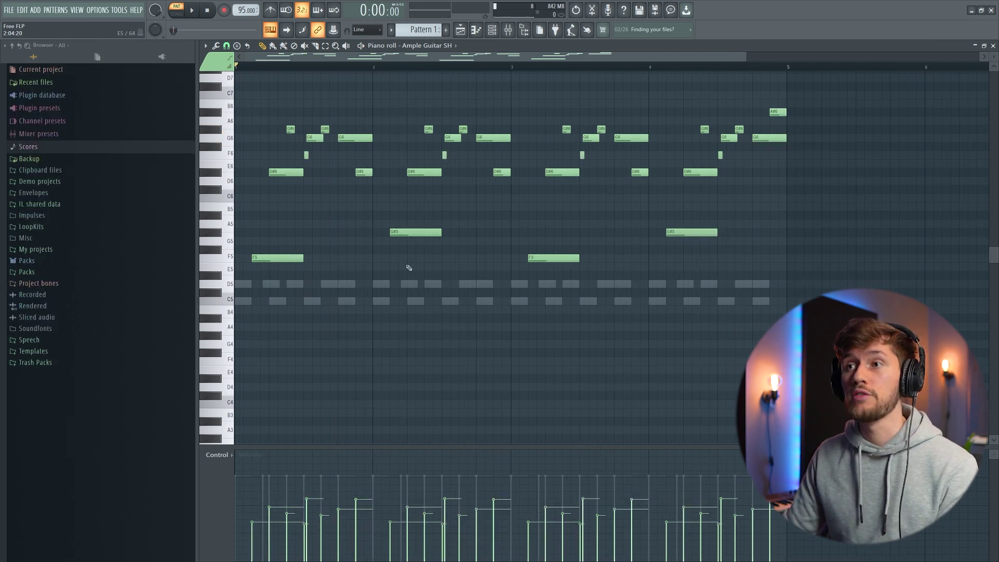
- Select all G#6 guitar notes to review them, deselect them, and play the four-bar loop
{"action": "left_click", "coordinate": [215, 130], "text": "ctrl"}
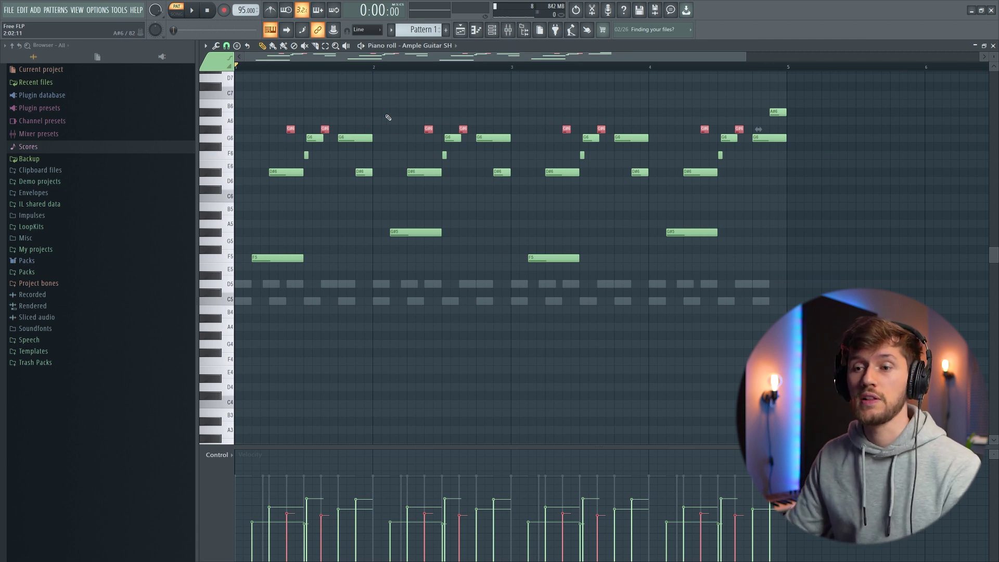
{"action": "key", "text": "space"}
{"action": "left_click", "coordinate": [779, 262]}
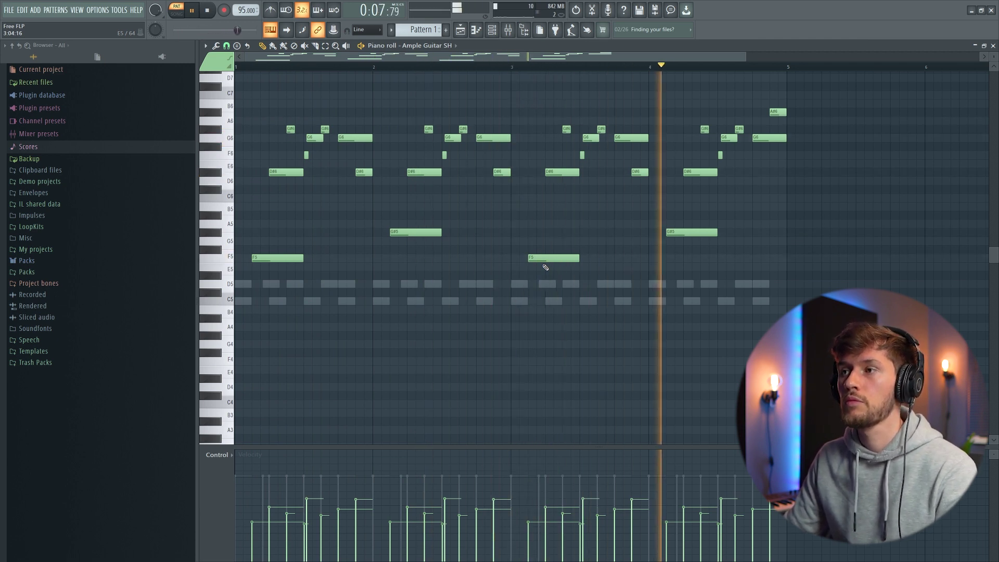
{"action": "key", "text": "space"}
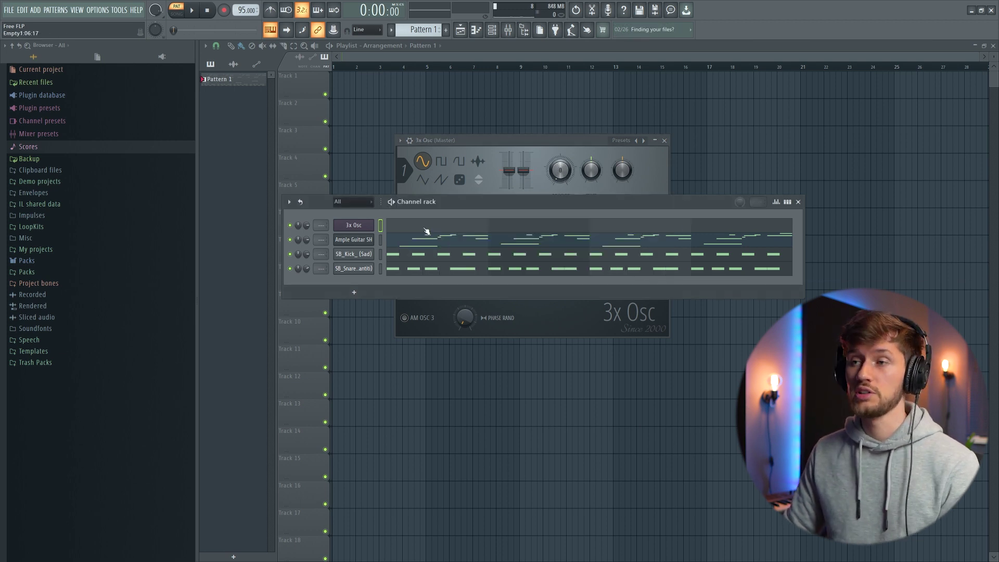
- Rename the 3x Osc channel as Bass
{"action": "key", "text": "F2"}
{"action": "type", "text": "Bass"}
{"action": "key", "text": "Return"}
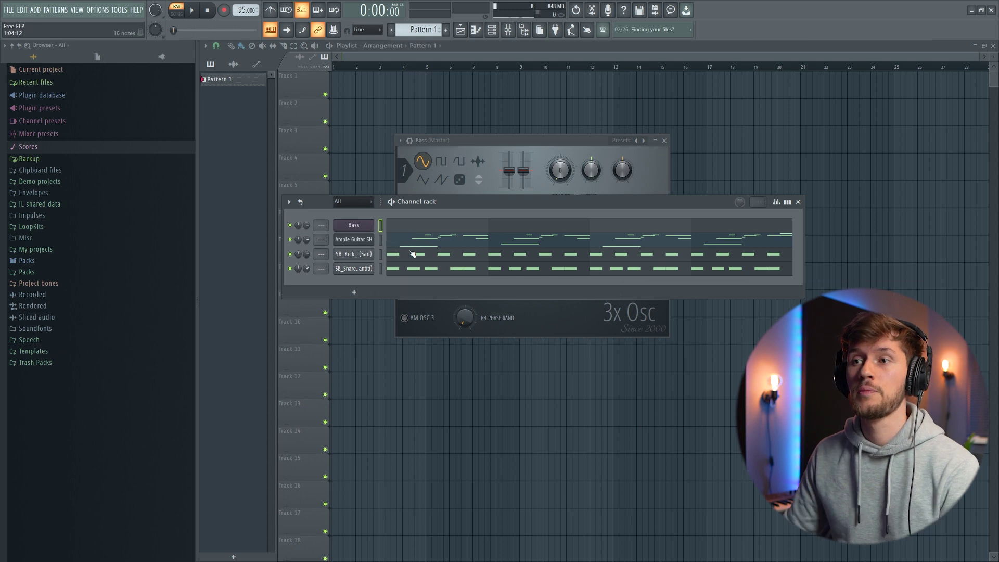
- In the Bass channel's piano roll, place short F3 notes on beats 1 and 3 of bar 1 and raise their velocities
{"action": "left_click", "coordinate": [408, 228]}
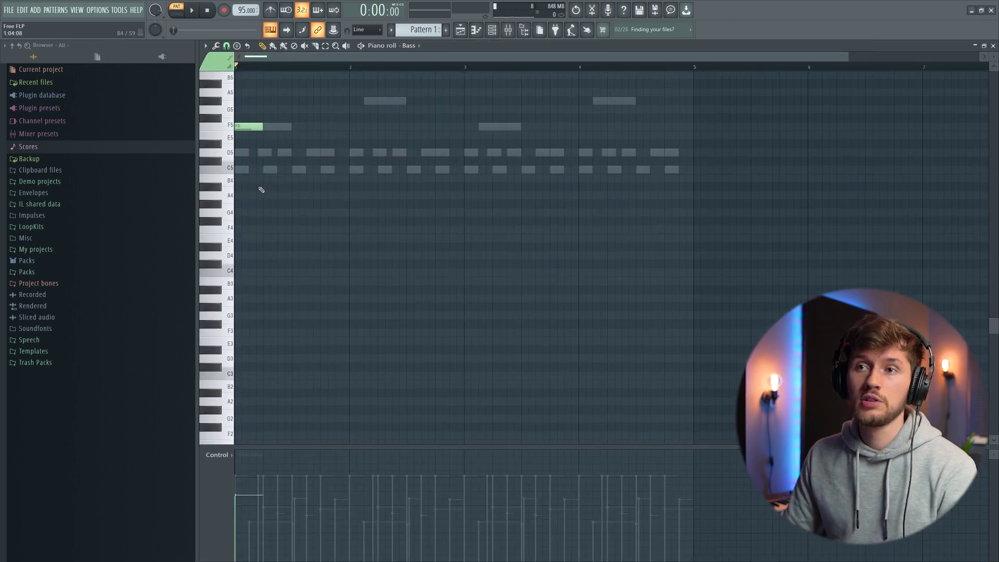
{"action": "scroll", "coordinate": [261, 189], "scroll_direction": "down", "scroll_amount": 1}
{"action": "left_click_drag", "start_coordinate": [250, 105], "coordinate": [201, 315]}
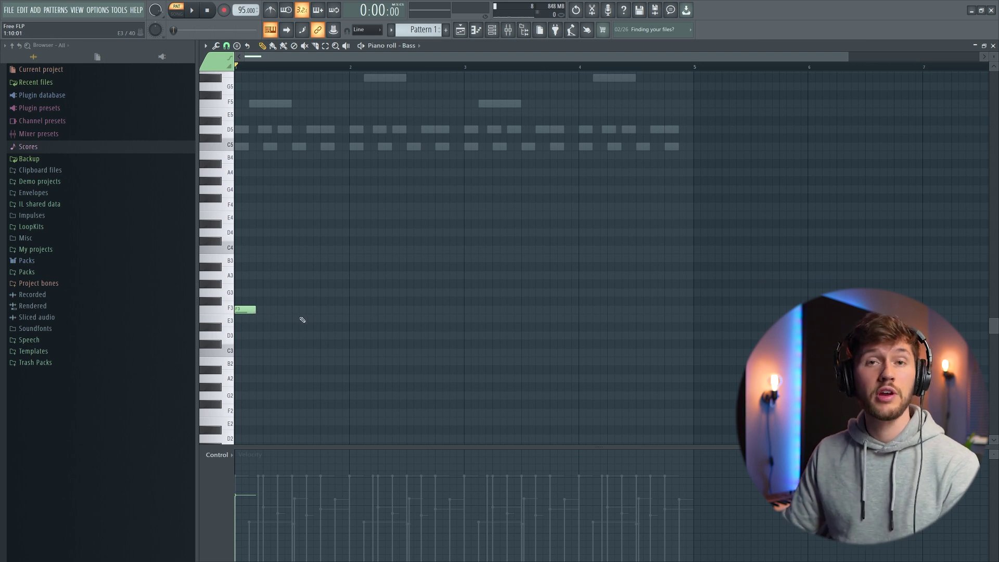
{"action": "left_click", "coordinate": [295, 310]}
{"action": "left_click_drag", "start_coordinate": [237, 494], "coordinate": [291, 486]}
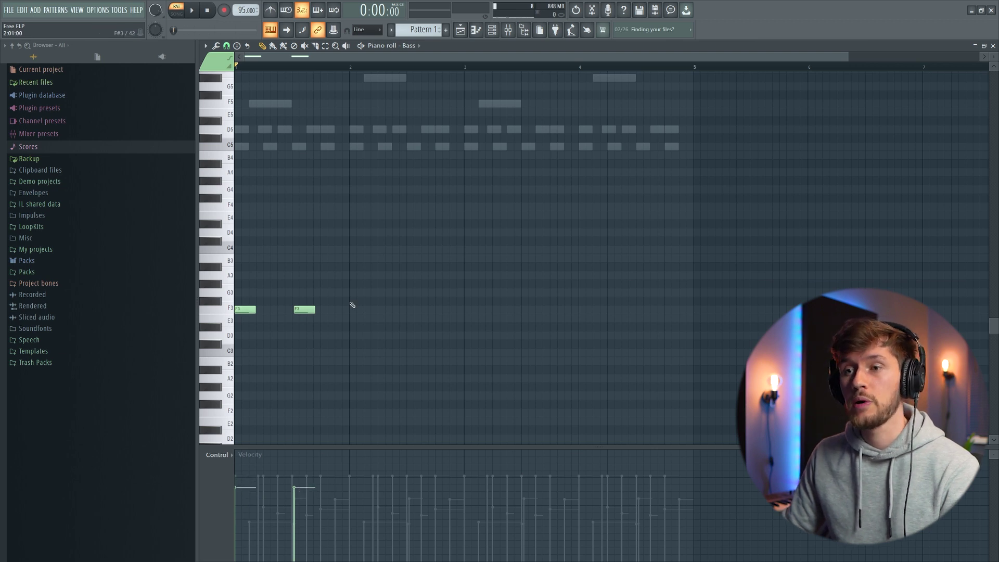
- Place G#3 bass notes on beats 1 and 3 of bar 2 and C#3 notes on beats 1 and 3 of bar 3, and play the loop
{"action": "scroll", "coordinate": [354, 159], "scroll_direction": "up", "scroll_amount": 1}
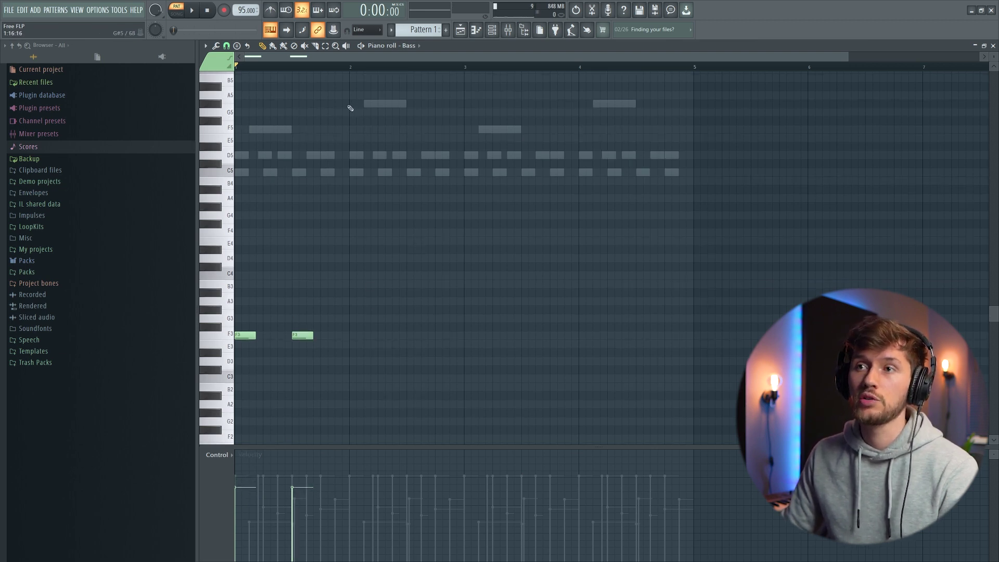
{"action": "left_click", "coordinate": [354, 310]}
{"action": "left_click", "coordinate": [411, 311]}
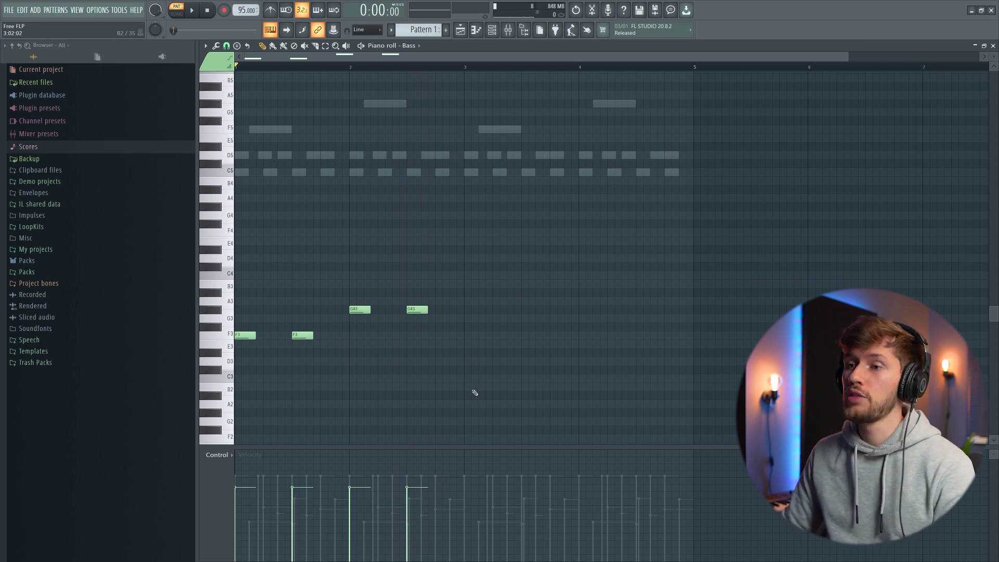
{"action": "left_click", "coordinate": [466, 370]}
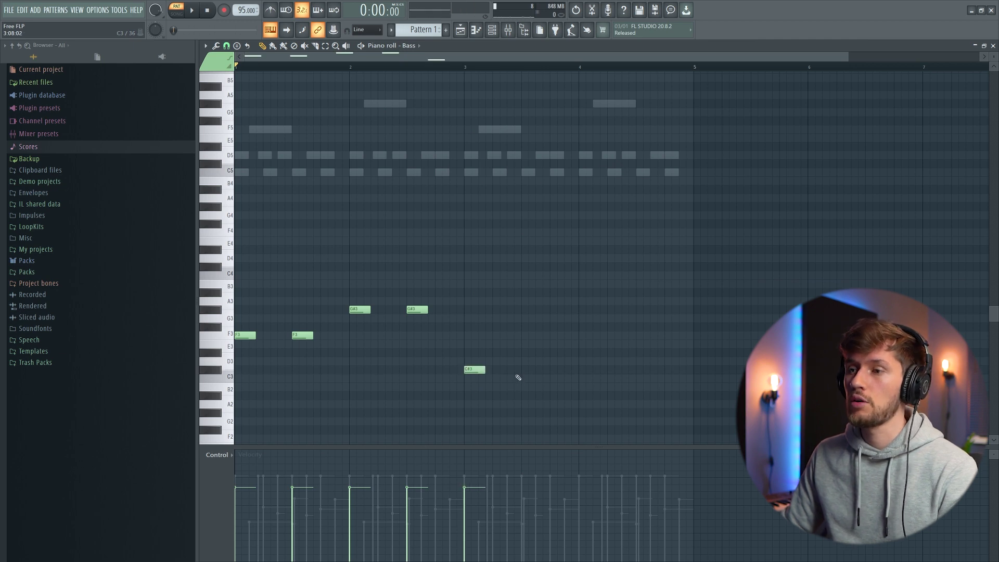
{"action": "left_click", "coordinate": [524, 371]}
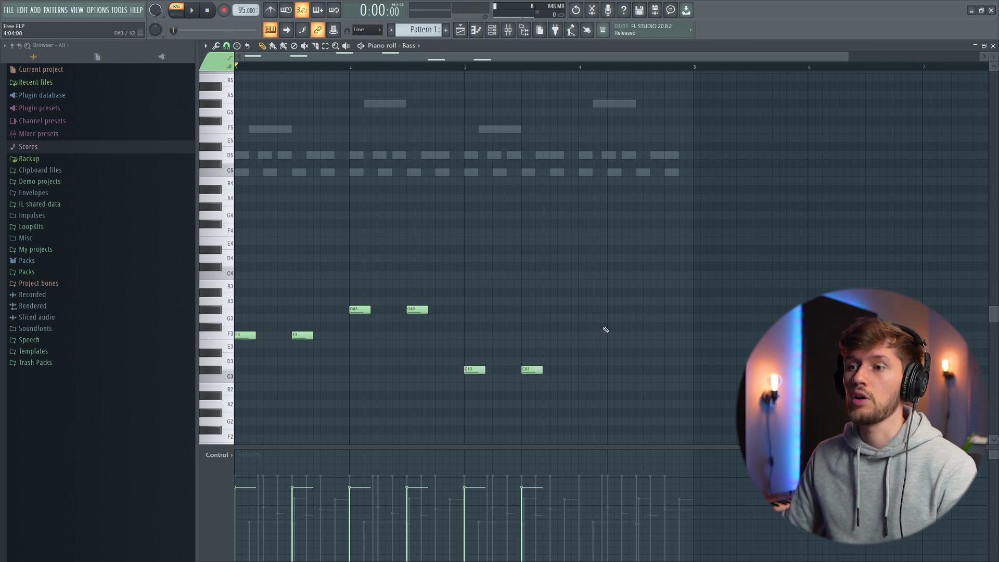
{"action": "key", "text": "space"}
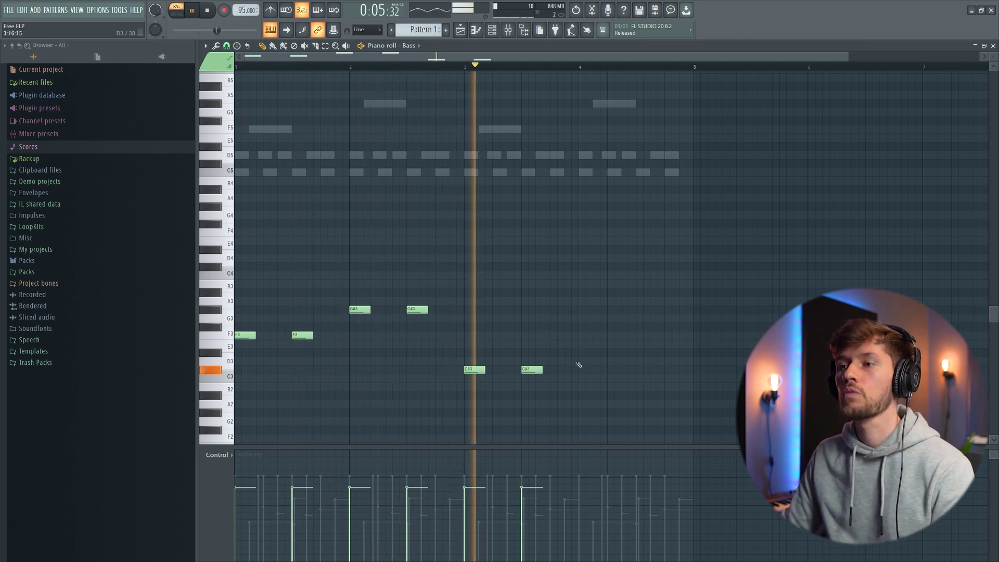
- Place short D#3 bass notes on beats 1 and 3 of bar 4, and stop playback
{"action": "left_click", "coordinate": [585, 352]}
{"action": "left_click", "coordinate": [643, 352]}
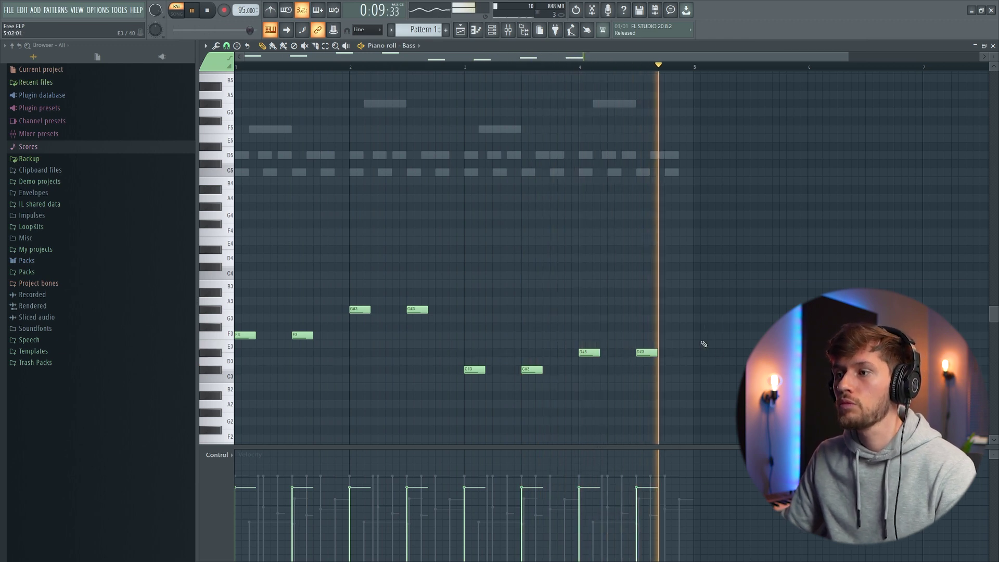
{"action": "key", "text": "space"}
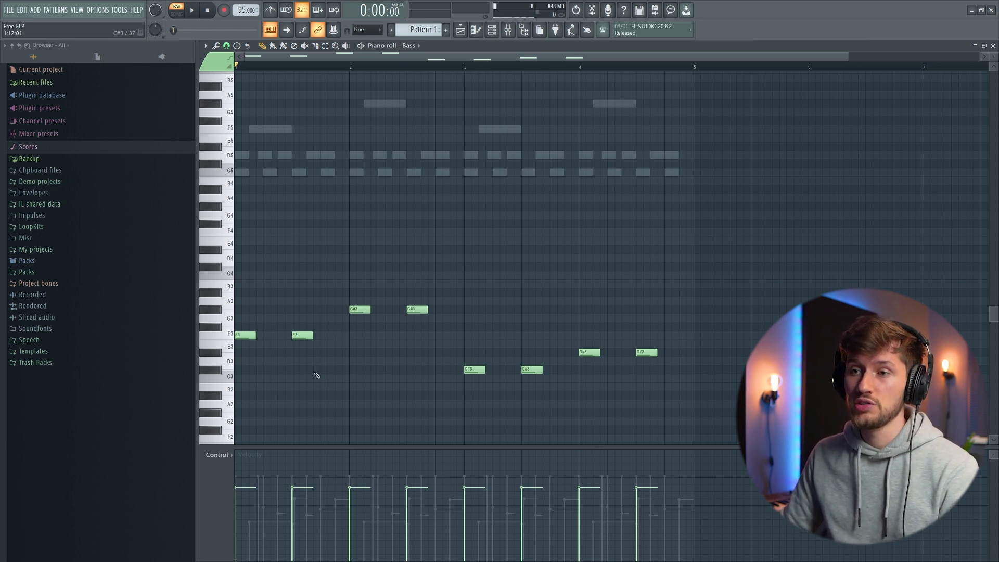
- Add a short C#3 passing note at the end of bar 1 and play the loop to audition it
{"action": "left_click", "coordinate": [338, 373]}
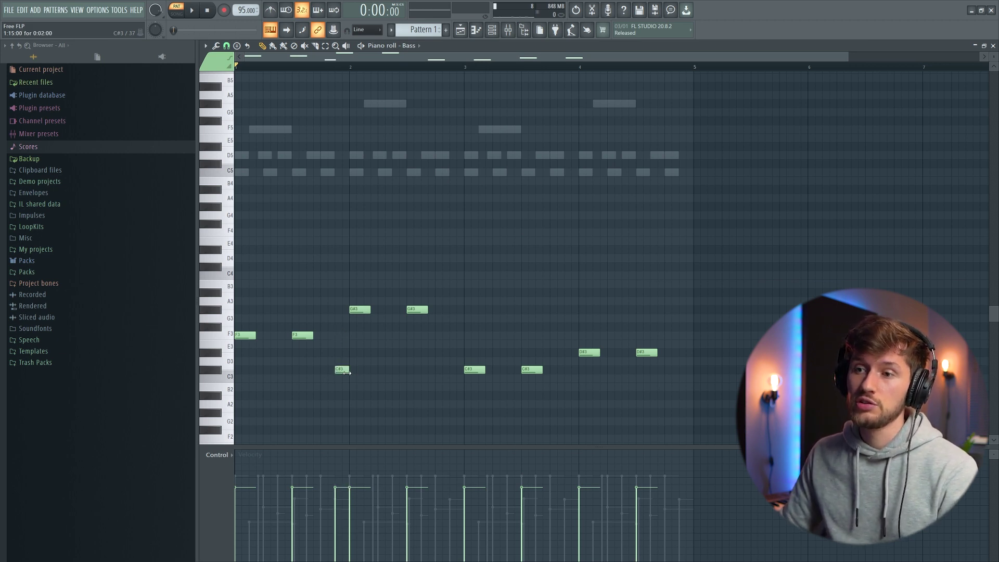
{"action": "key", "text": "space"}
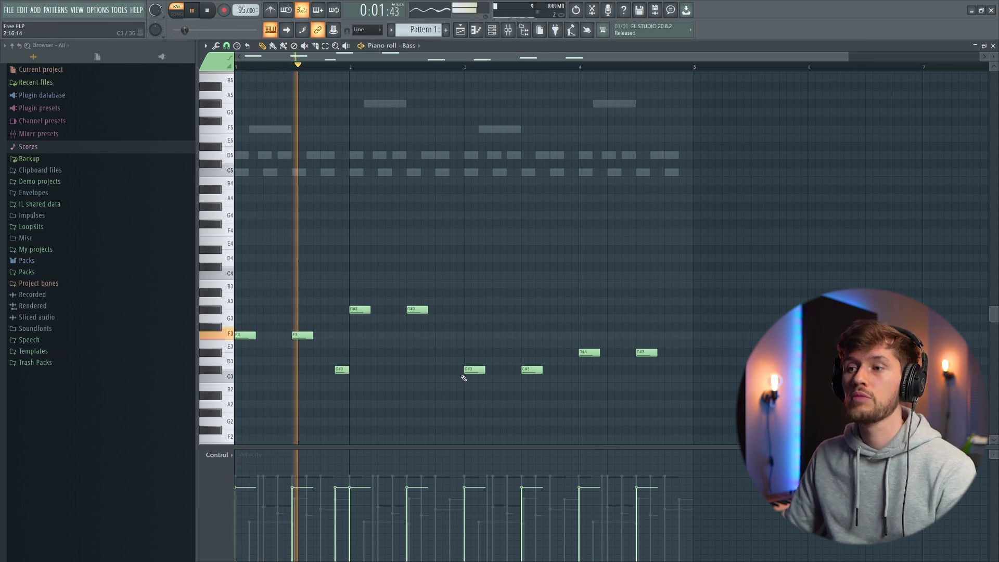
{"action": "key", "text": "space"}
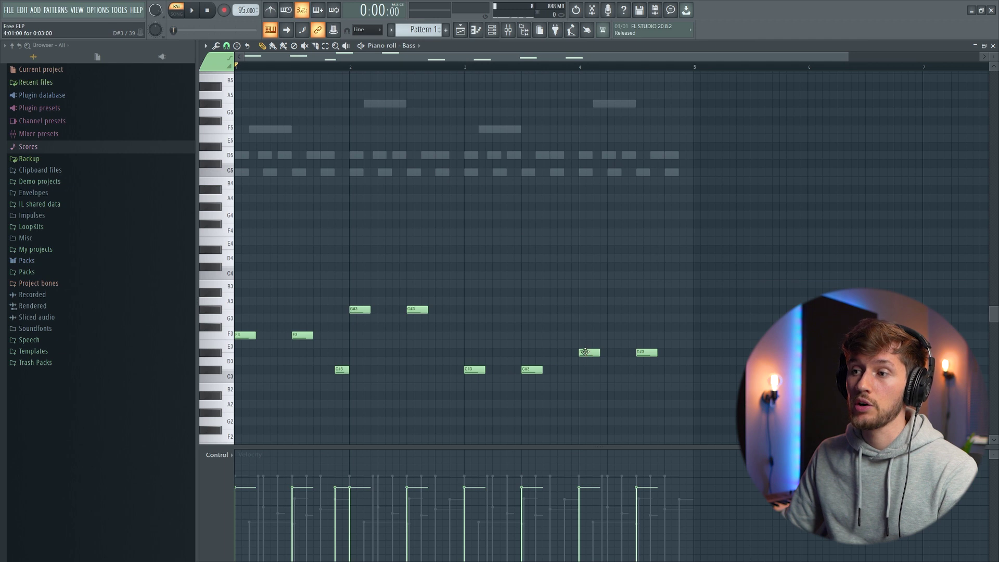
- Move the bar 1 passing note up to D#3, play the loop, and add a short F3 passing note at the end of bar 3
{"action": "left_click_drag", "start_coordinate": [342, 370], "coordinate": [341, 351]}
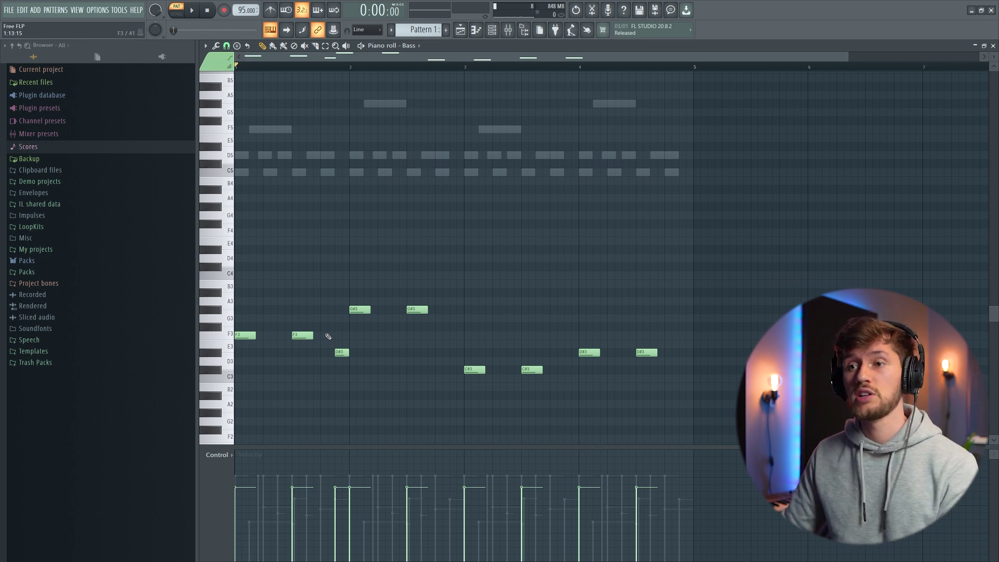
{"action": "key", "text": "space"}
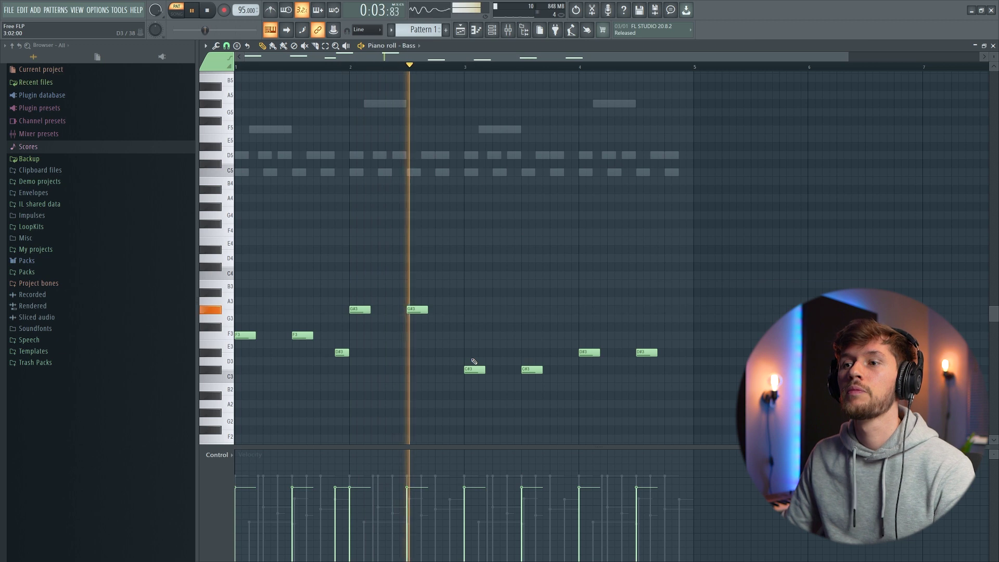
{"action": "left_click", "coordinate": [571, 335]}
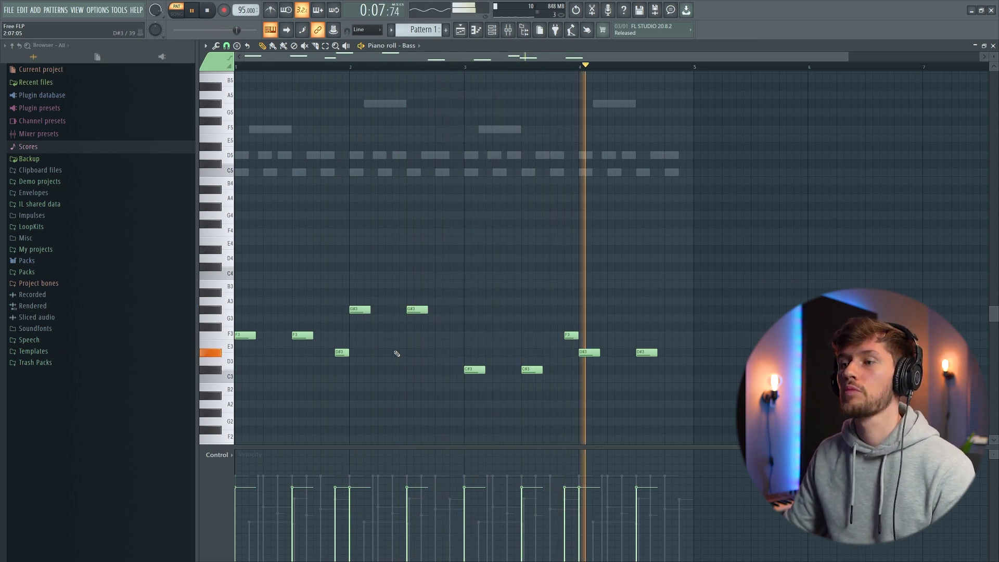
{"action": "key", "text": "space"}
- Switch to the playlist and add the SB_ShakerLoop_ (Heat) sample at the start of Track 7
{"action": "left_click", "coordinate": [461, 30]}
{"action": "left_click_drag", "start_coordinate": [493, 32], "coordinate": [299, 76]}
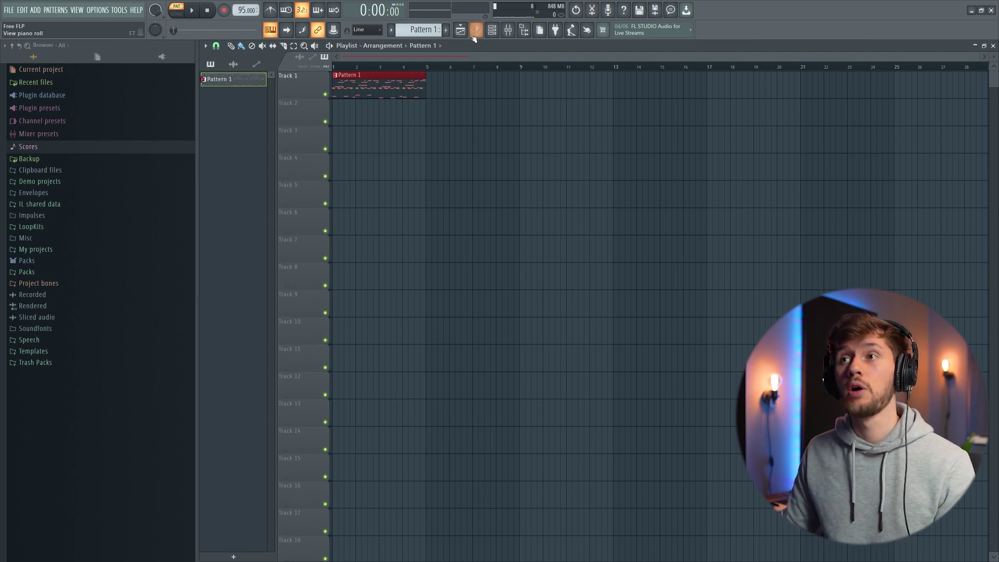
{"action": "left_click", "coordinate": [492, 30]}
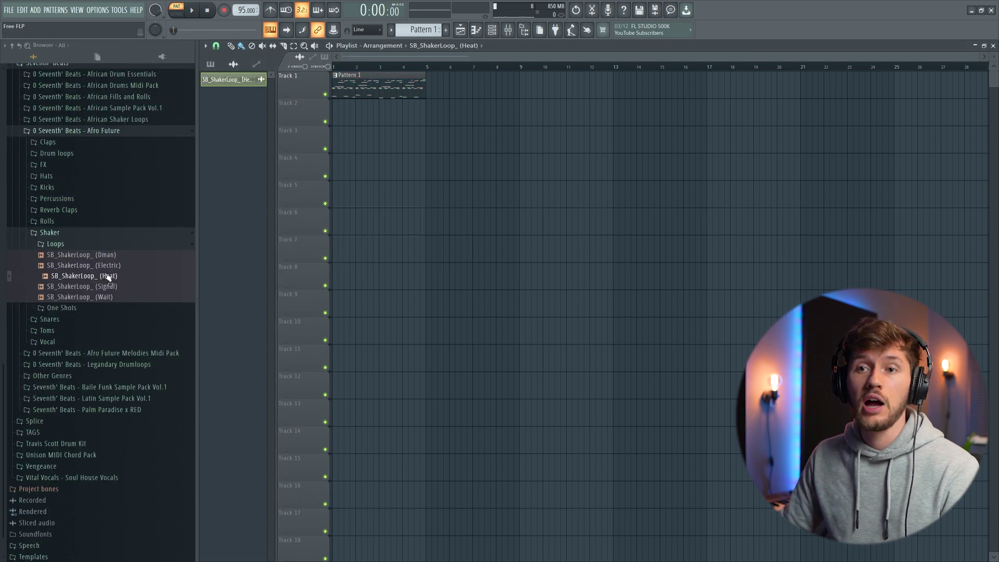
{"action": "left_click_drag", "start_coordinate": [134, 274], "coordinate": [336, 250]}
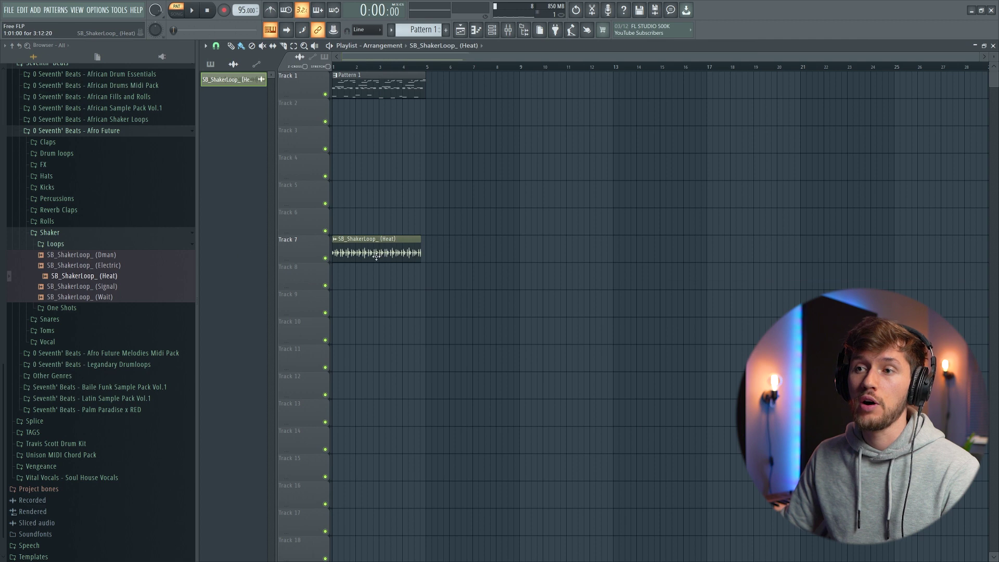
- Time-stretch the shaker loop to 4:00:00 so it spans four bars, using the e3 generic stretch mode
{"action": "double_click", "coordinate": [393, 247]}
{"action": "left_click_drag", "start_coordinate": [368, 109], "coordinate": [657, 192]}
{"action": "left_click_drag", "start_coordinate": [708, 240], "coordinate": [708, 222]}
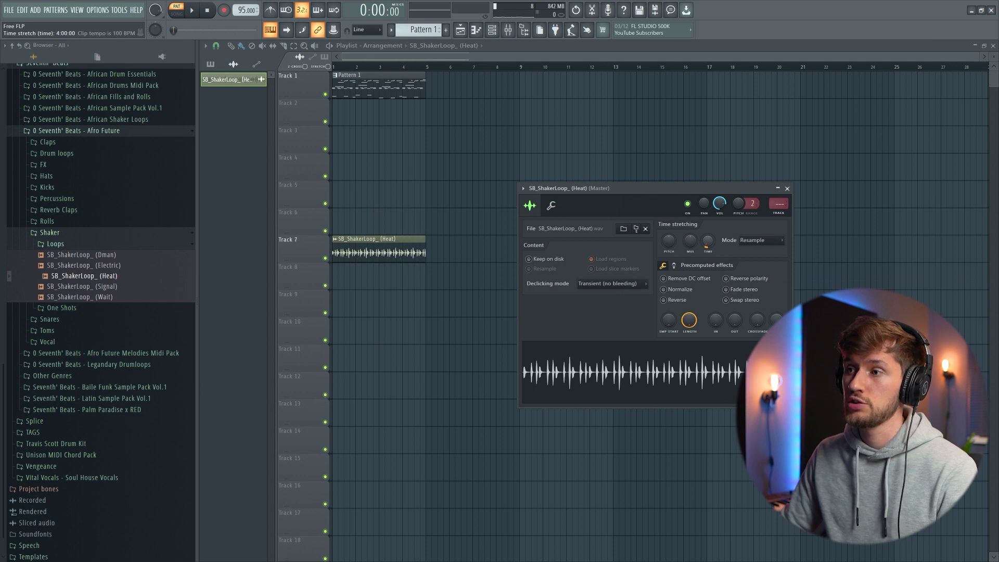
{"action": "left_click", "coordinate": [762, 241]}
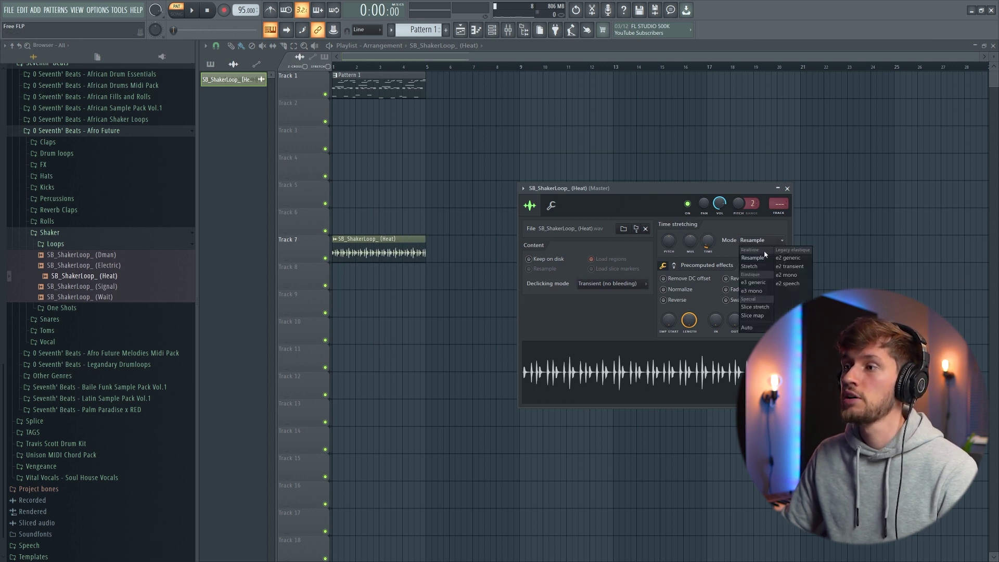
{"action": "left_click", "coordinate": [758, 284]}
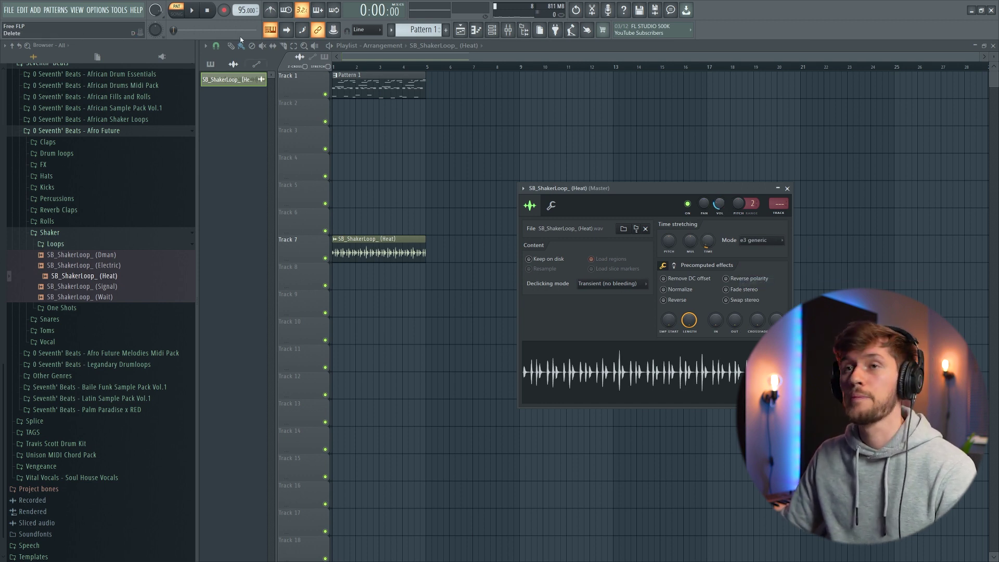
- Play the arrangement in song mode, showing the Unsorted channel group in the channel rack, and stop playback
{"action": "left_click", "coordinate": [178, 13]}
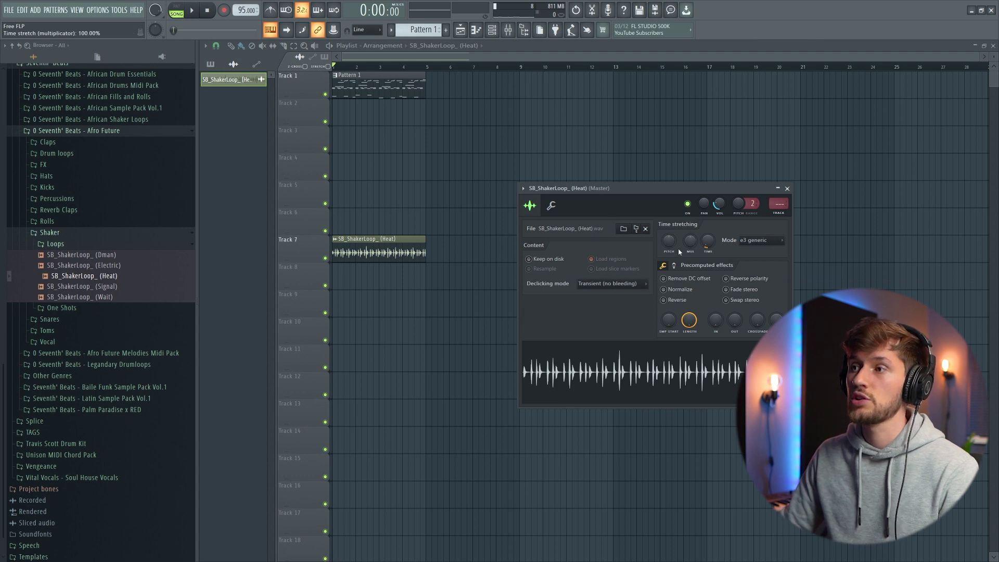
{"action": "left_click", "coordinate": [192, 11]}
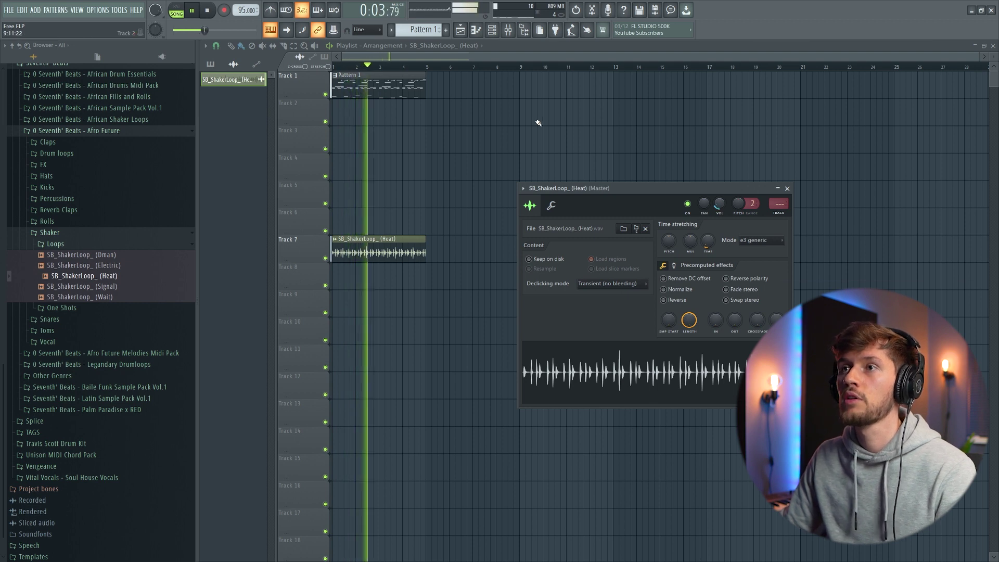
{"action": "left_click", "coordinate": [492, 29]}
{"action": "left_click", "coordinate": [352, 201]}
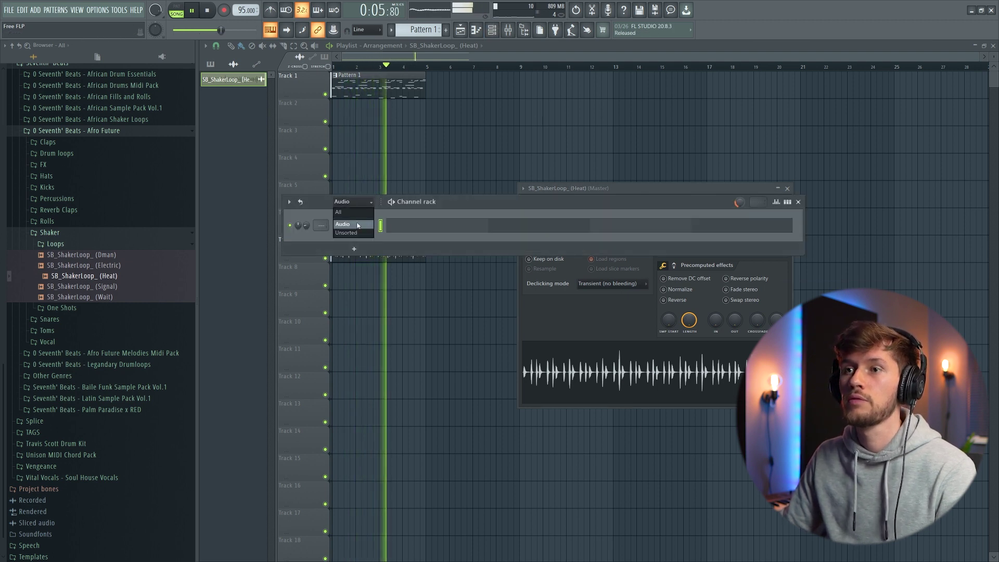
{"action": "left_click", "coordinate": [347, 233]}
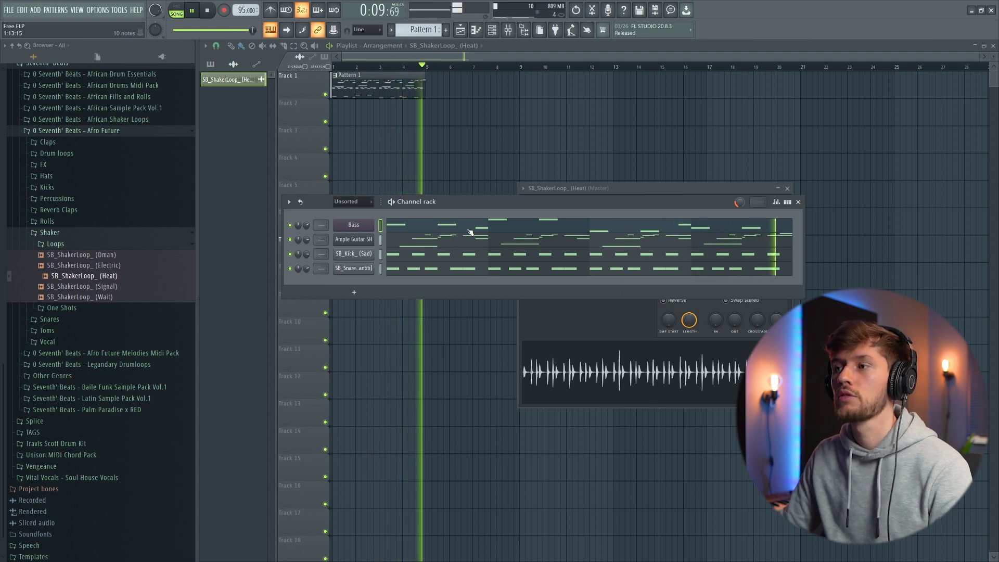
{"action": "key", "text": "space"}
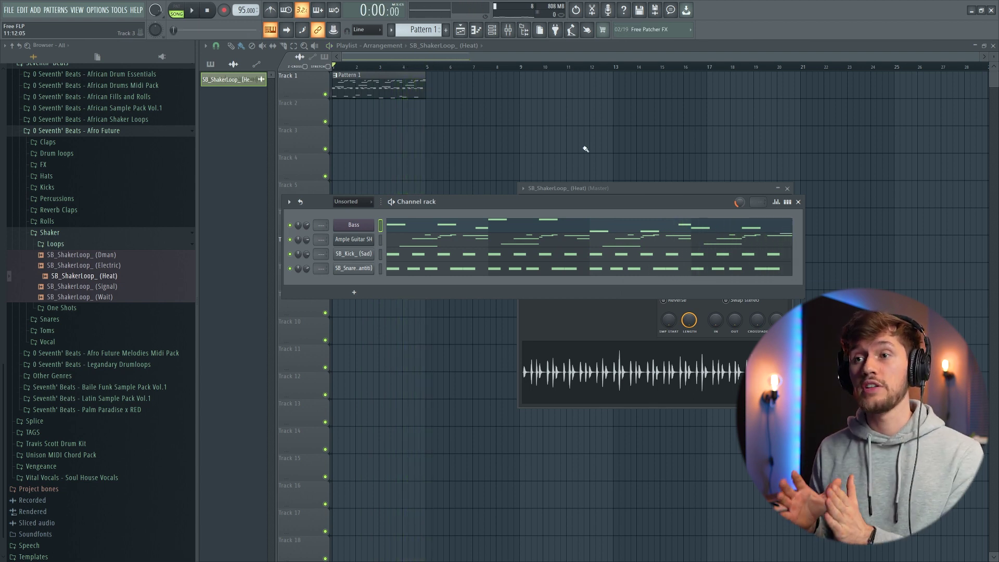